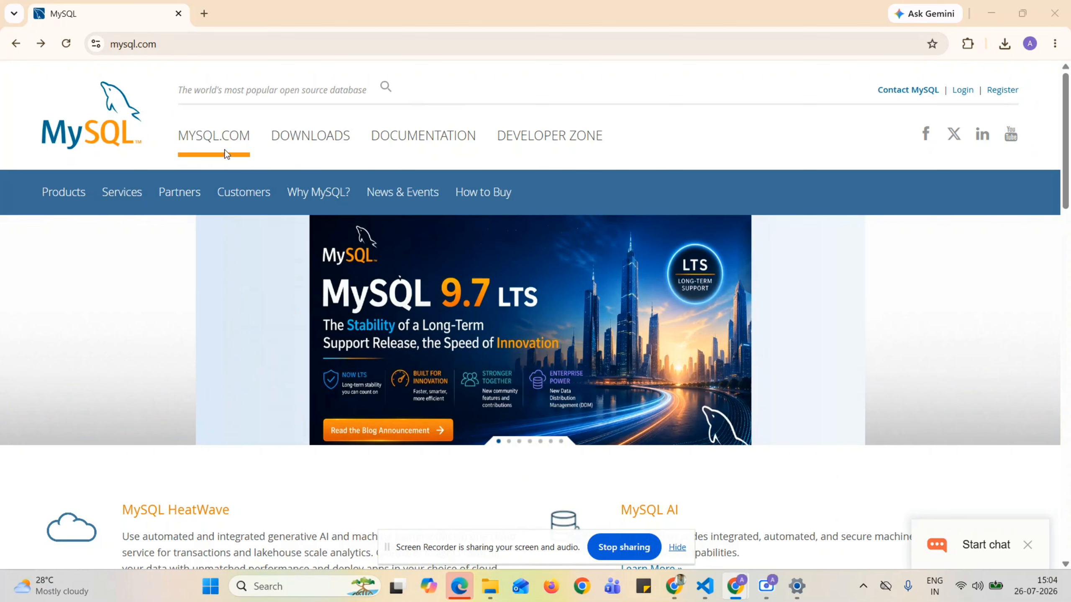
From mysql.com Downloads, open the MySQL Community (GPL) Downloads list.
click(317, 145)
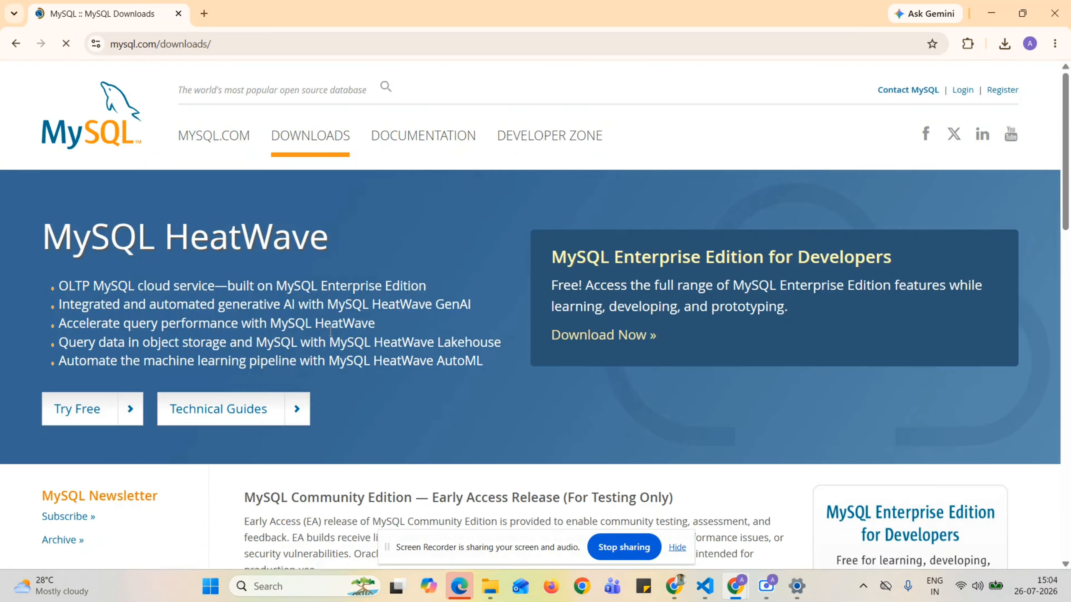
scroll(432, 388, down, 5)
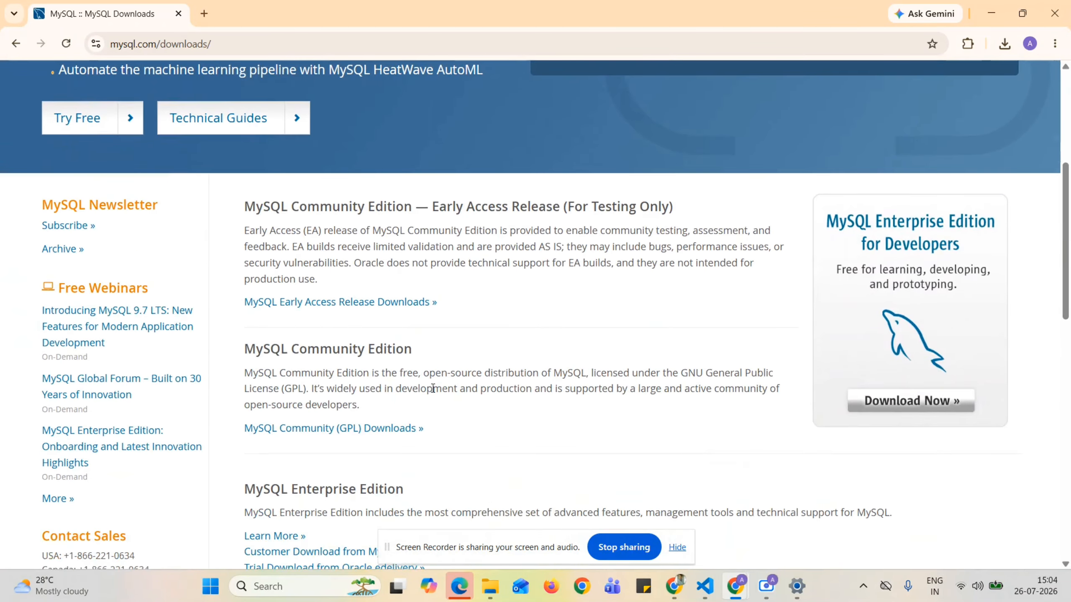
scroll(432, 385, down, 4)
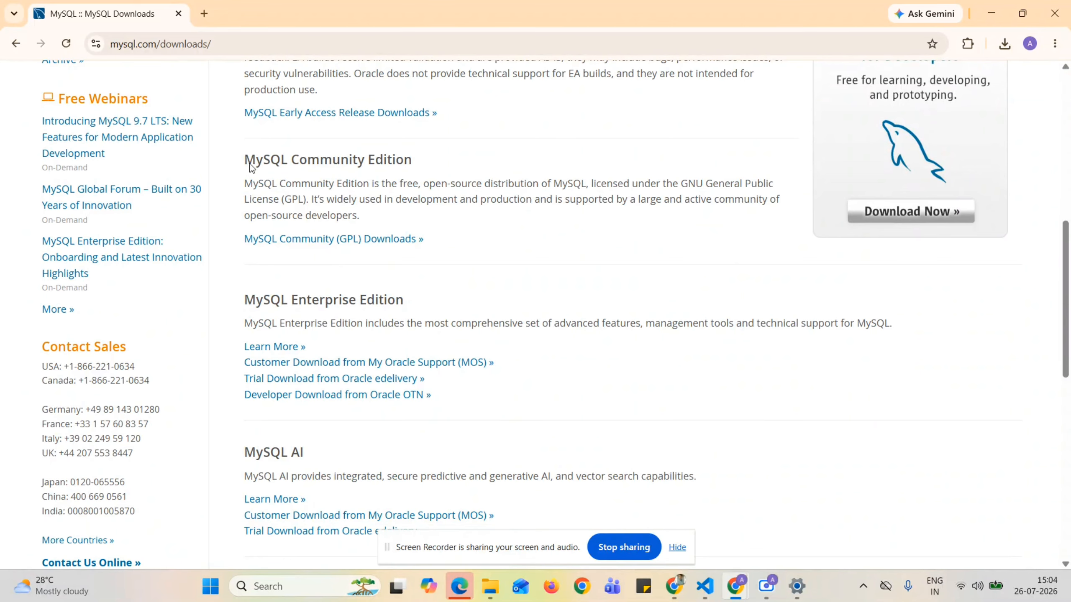
drag(250, 167, 451, 164)
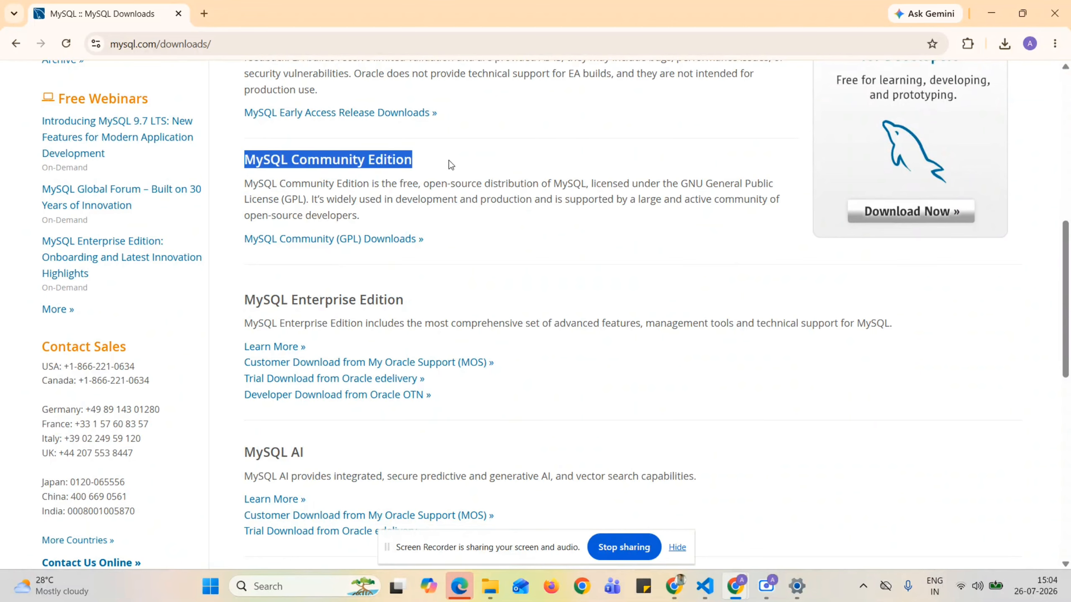
click(312, 240)
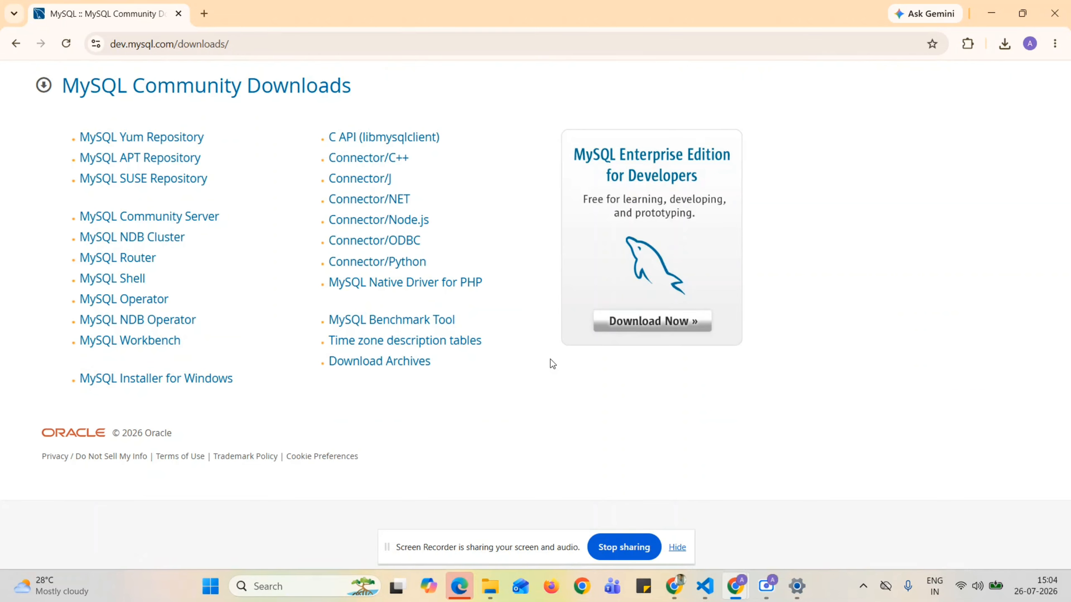
Open MySQL Installer for Windows and request the full 565.9M MSI installer download.
click(142, 388)
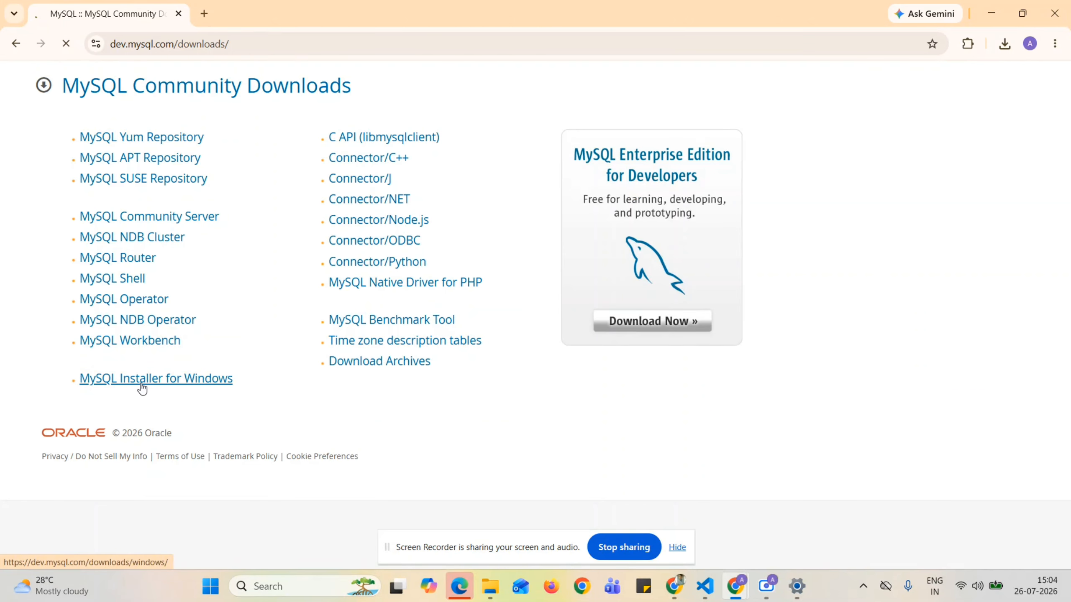
scroll(361, 282, down, 3)
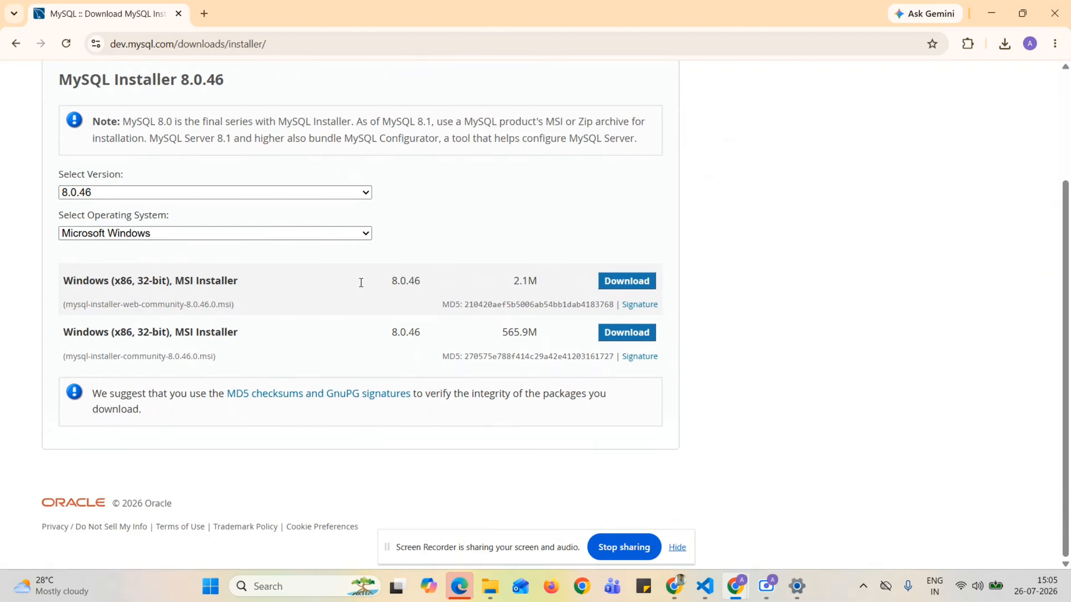
scroll(424, 191, up, 3)
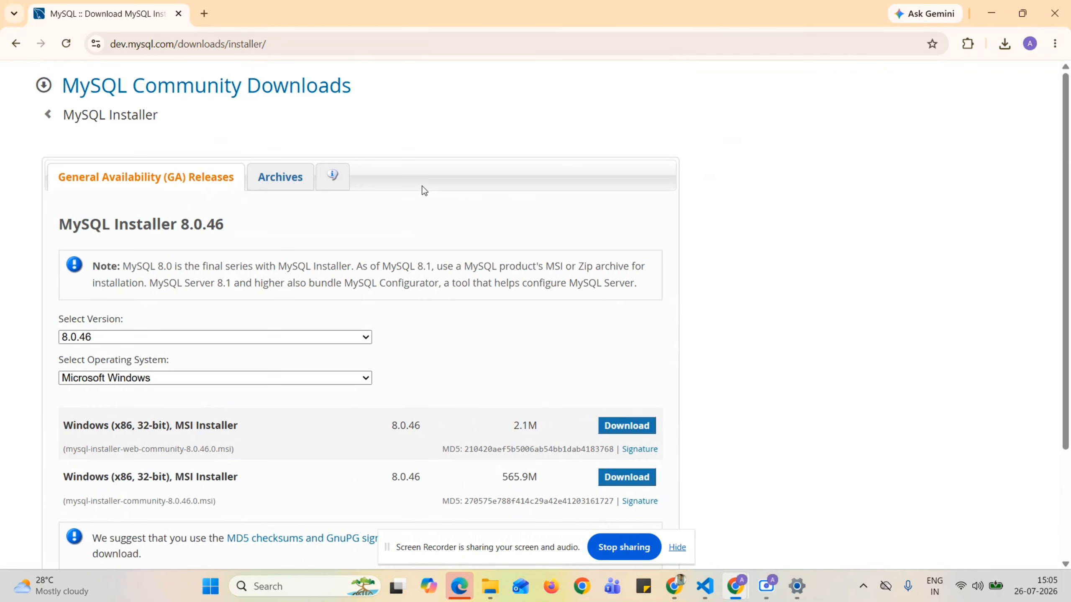
scroll(337, 434, down, 3)
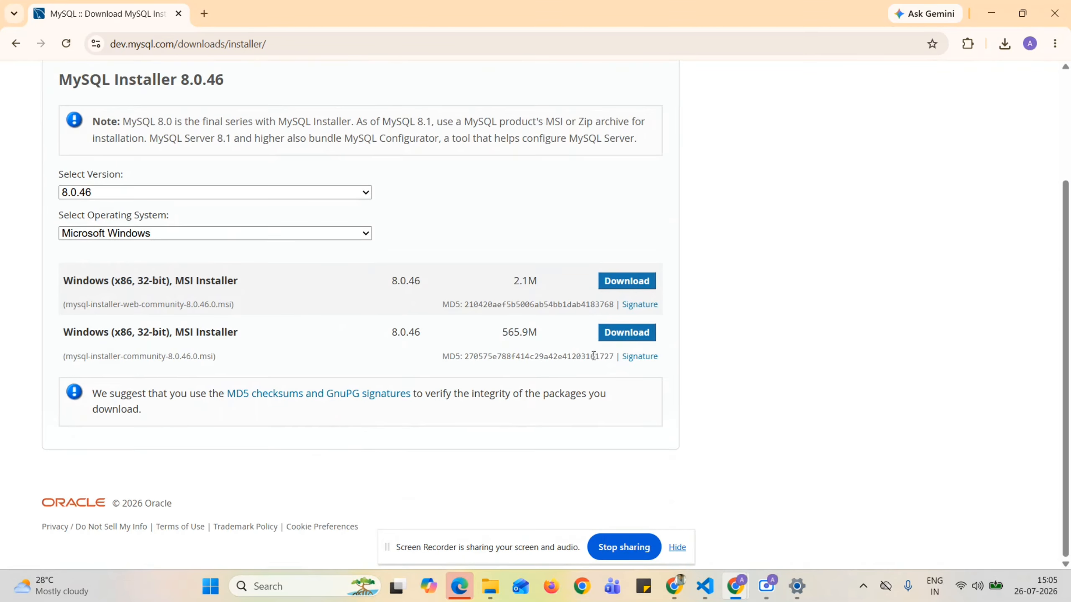
click(631, 332)
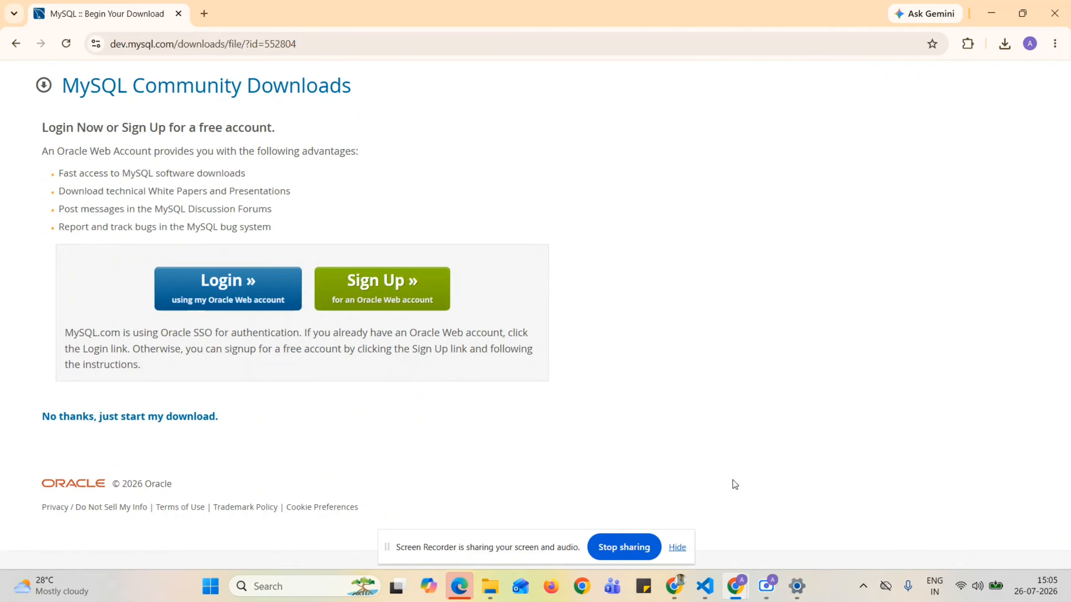
Launch mysql-installer-community-8.0.46.0 from the Downloads folder in File Explorer.
click(481, 586)
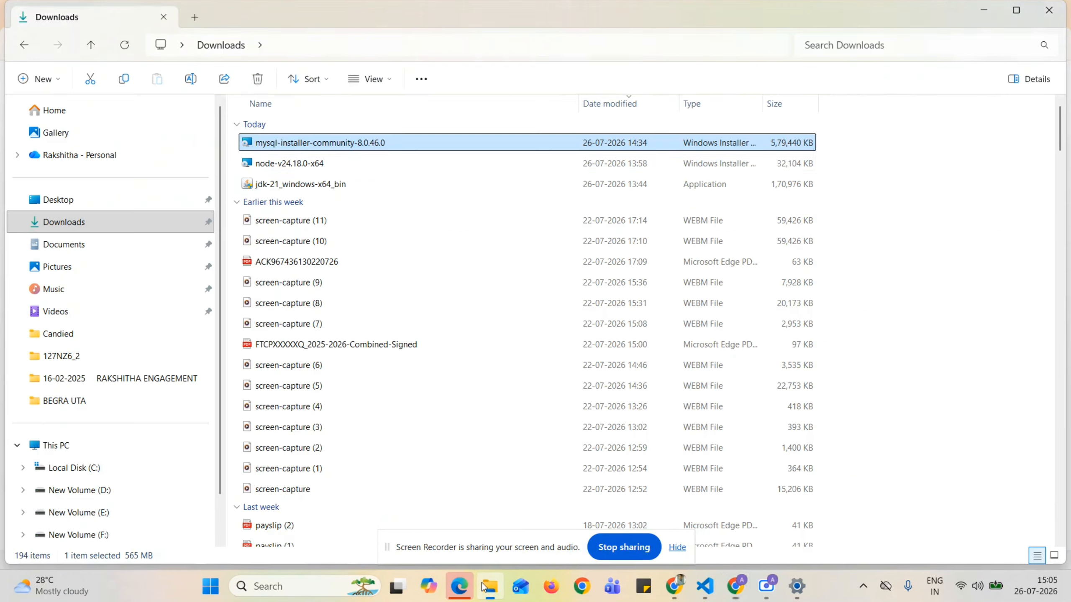
double_click(327, 145)
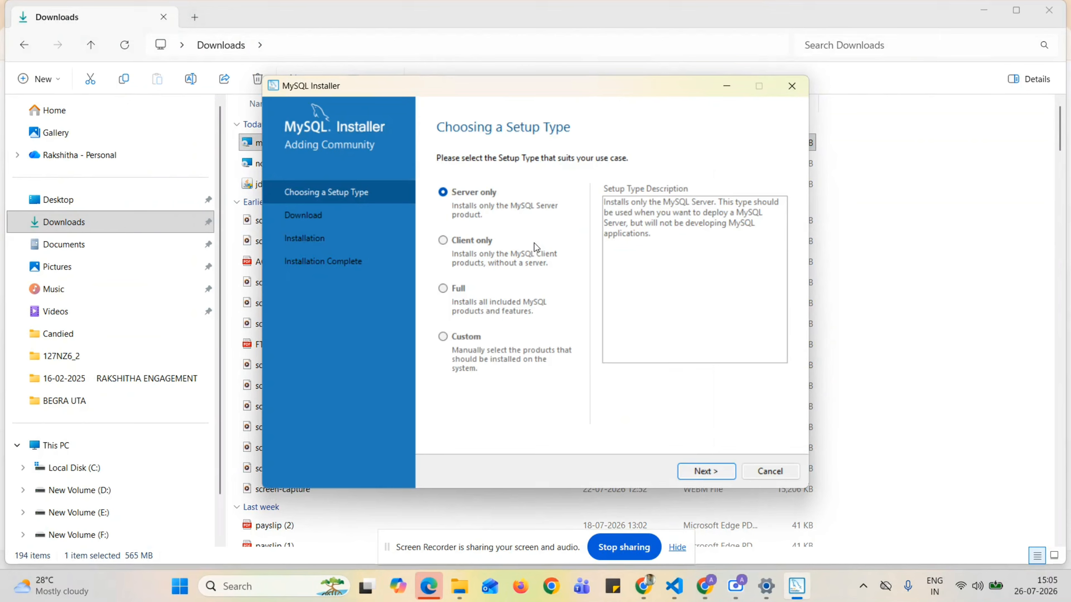
Choose Custom setup and queue MySQL Server 8.0.46 - X64 for installation.
click(443, 337)
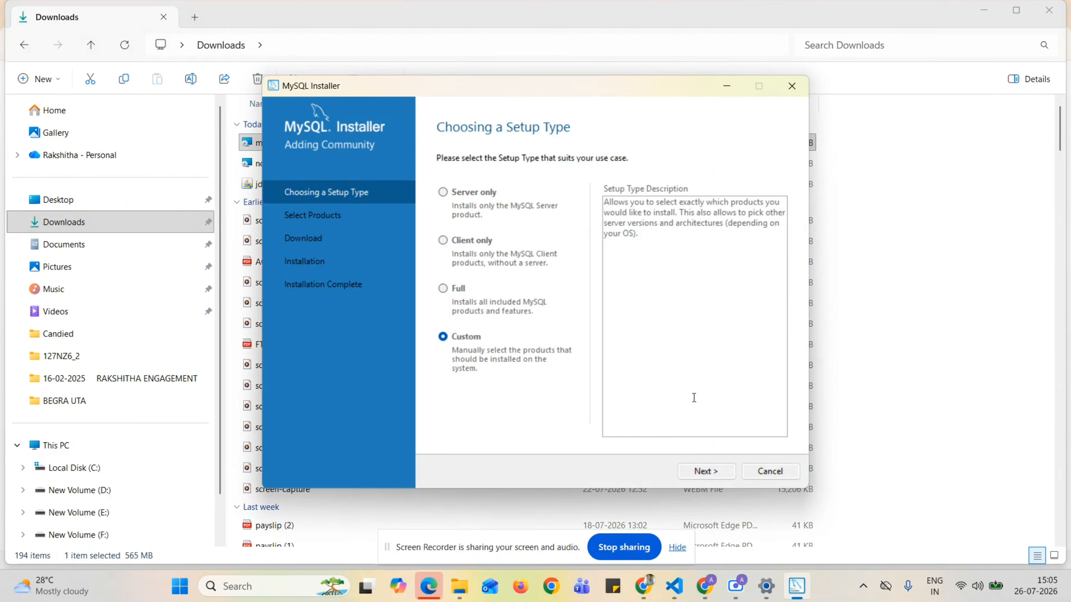
click(710, 475)
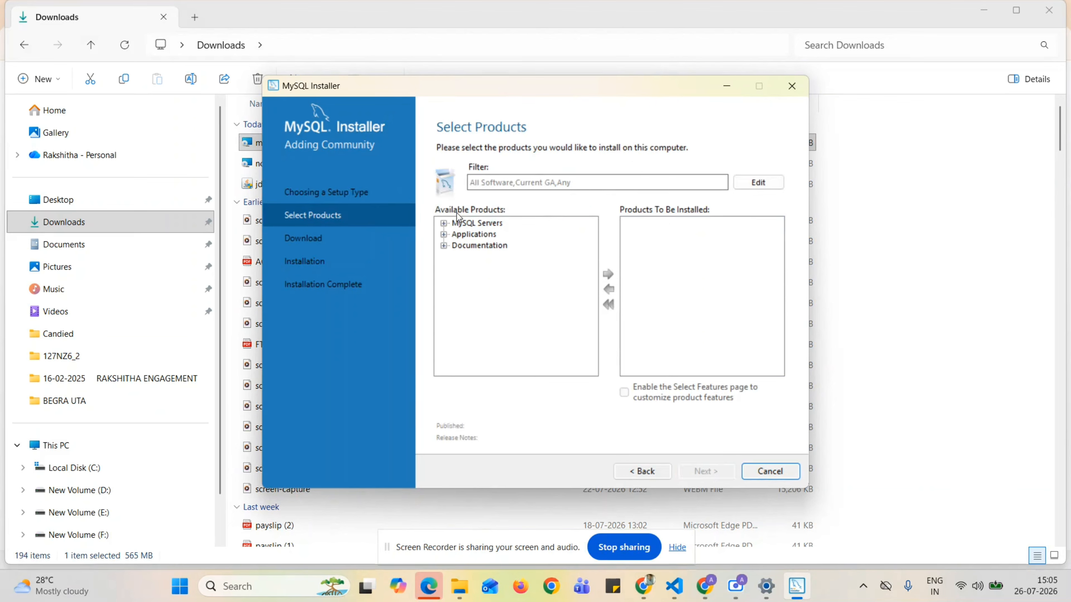
click(444, 224)
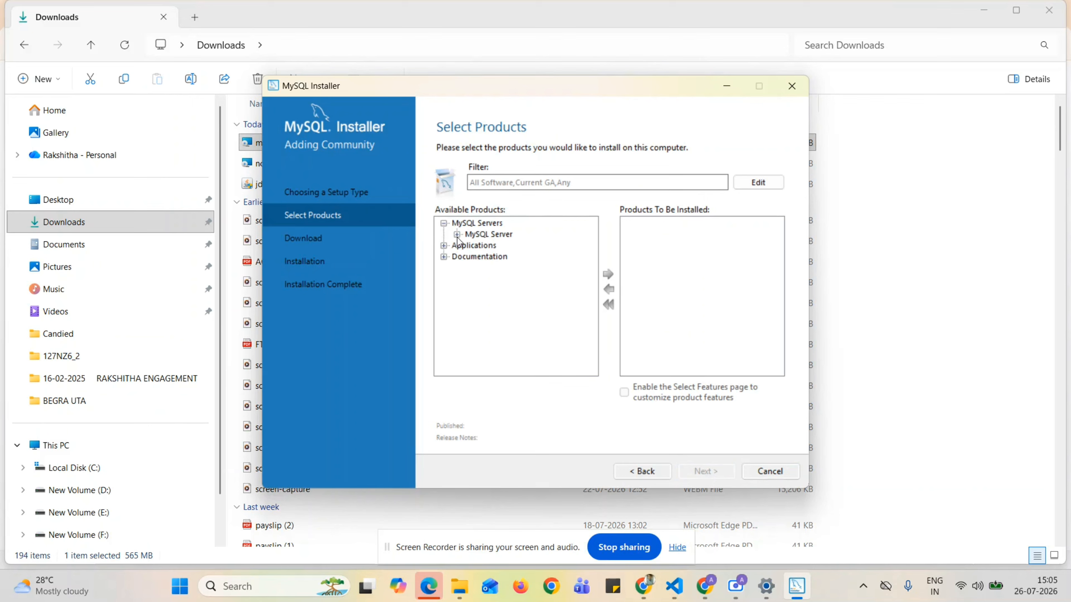
click(457, 235)
click(470, 246)
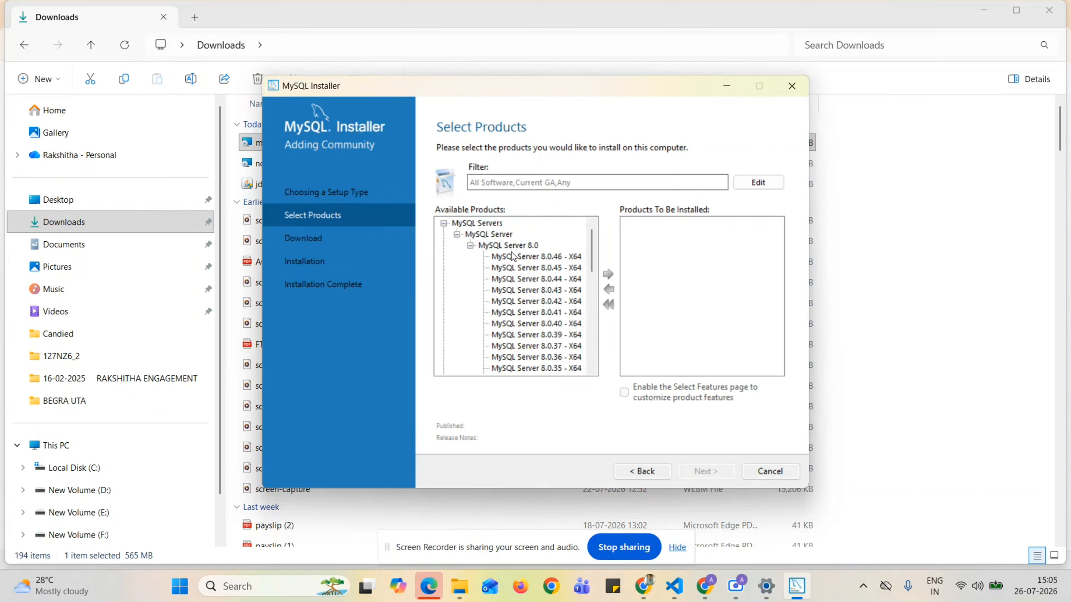
click(512, 246)
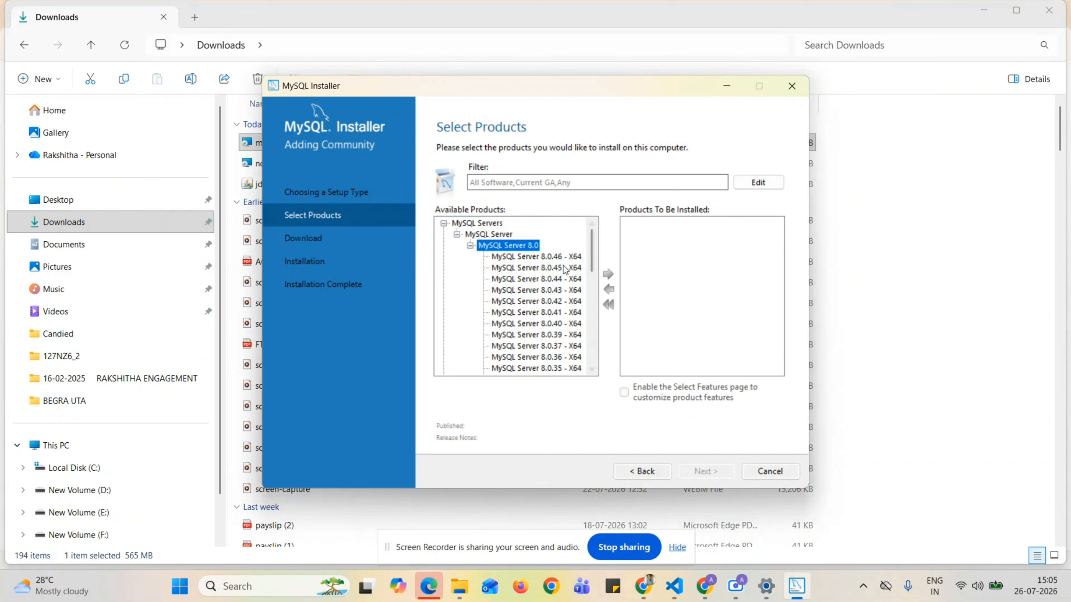
click(539, 258)
click(608, 274)
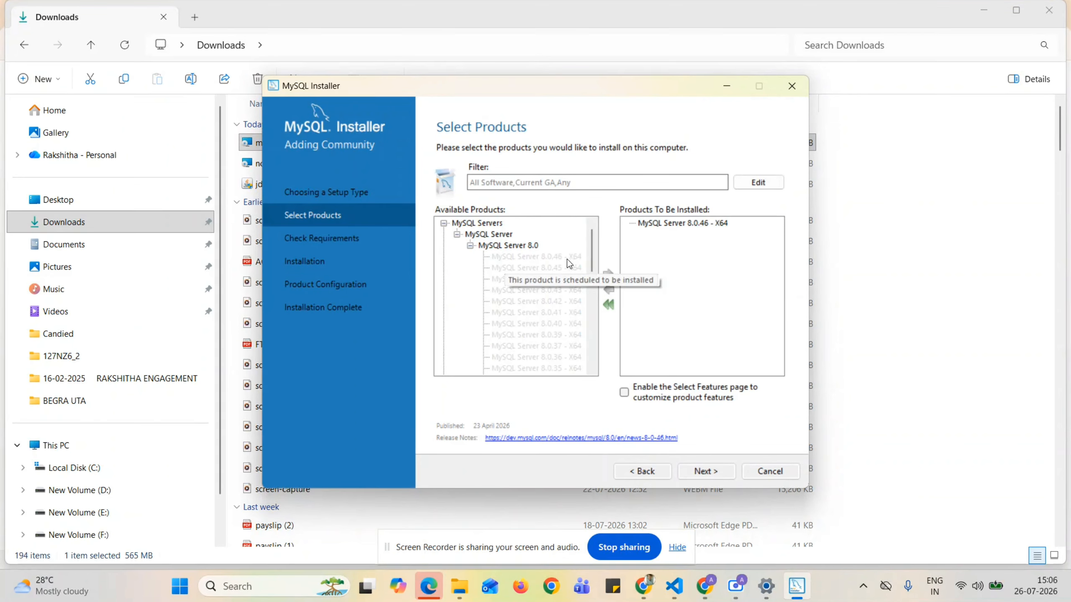
Add MySQL Workbench 8.0.47 - X64 from Applications to the products to install.
click(457, 235)
click(444, 246)
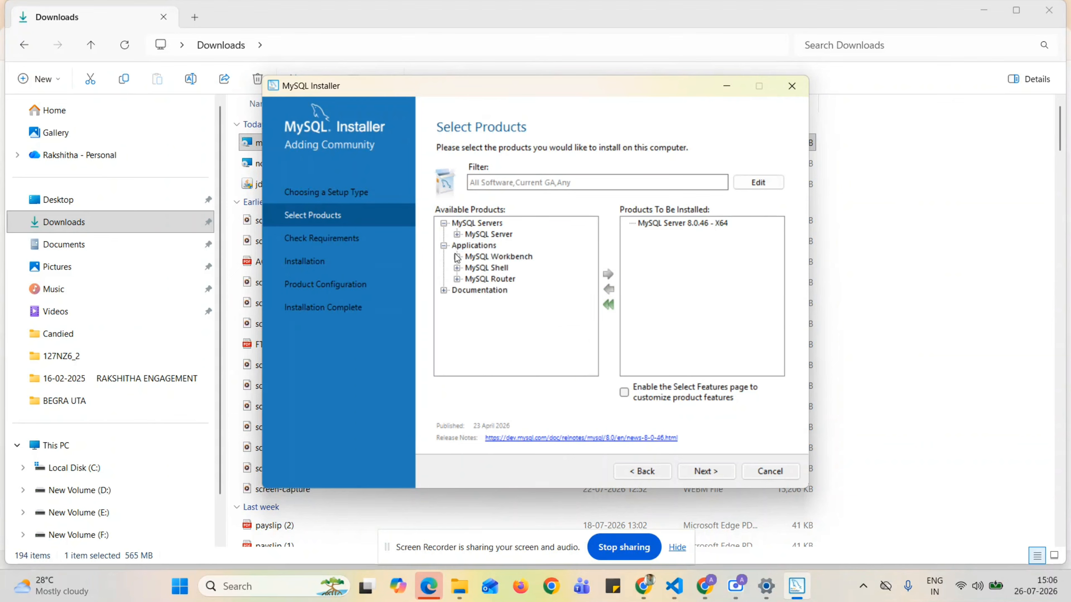
click(457, 257)
click(471, 267)
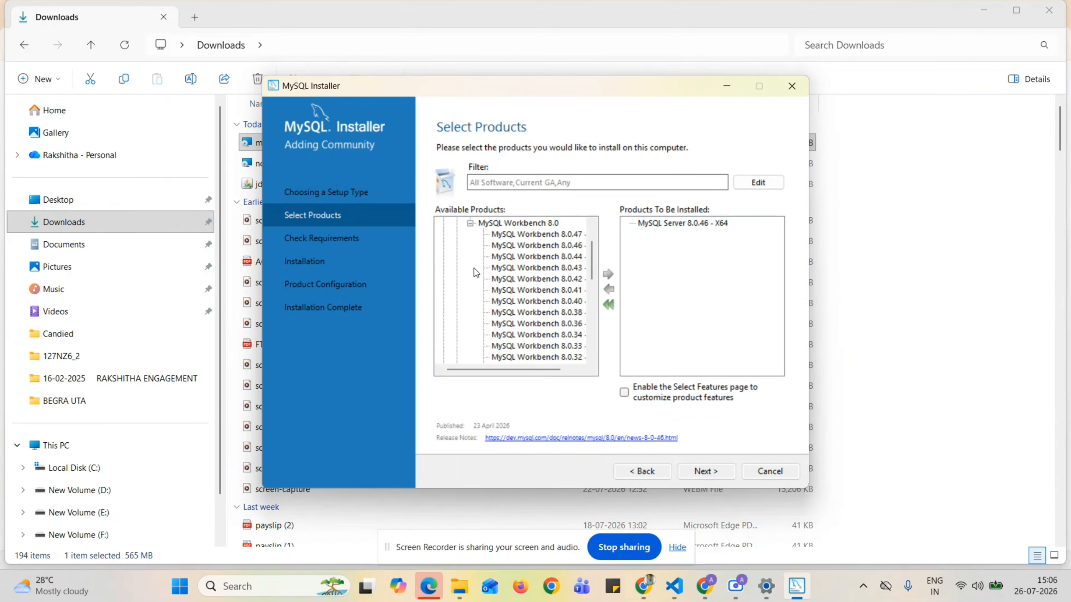
scroll(536, 236, up, 2)
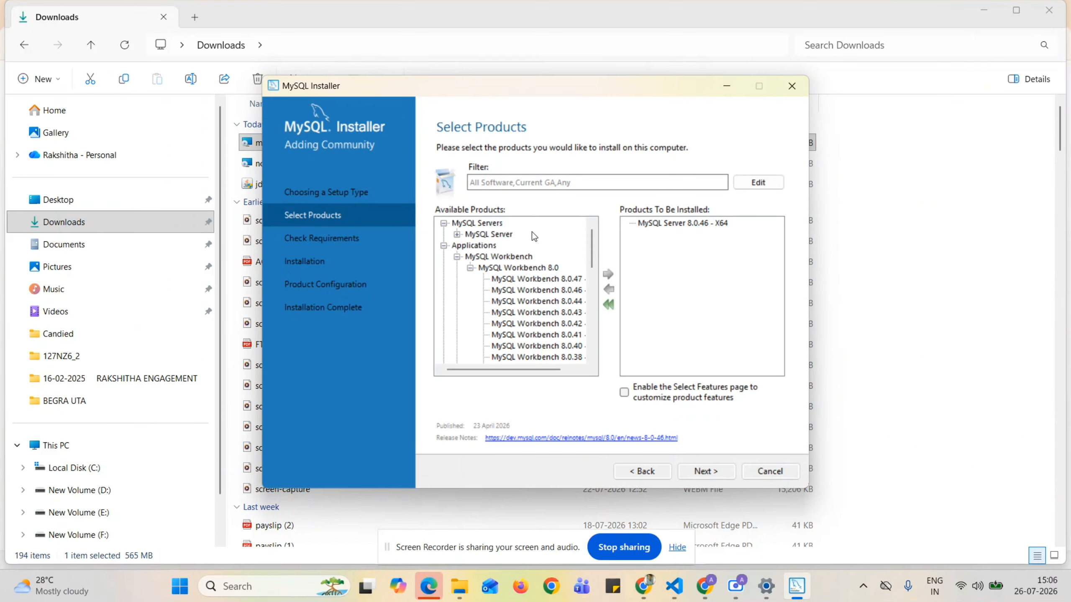
click(531, 280)
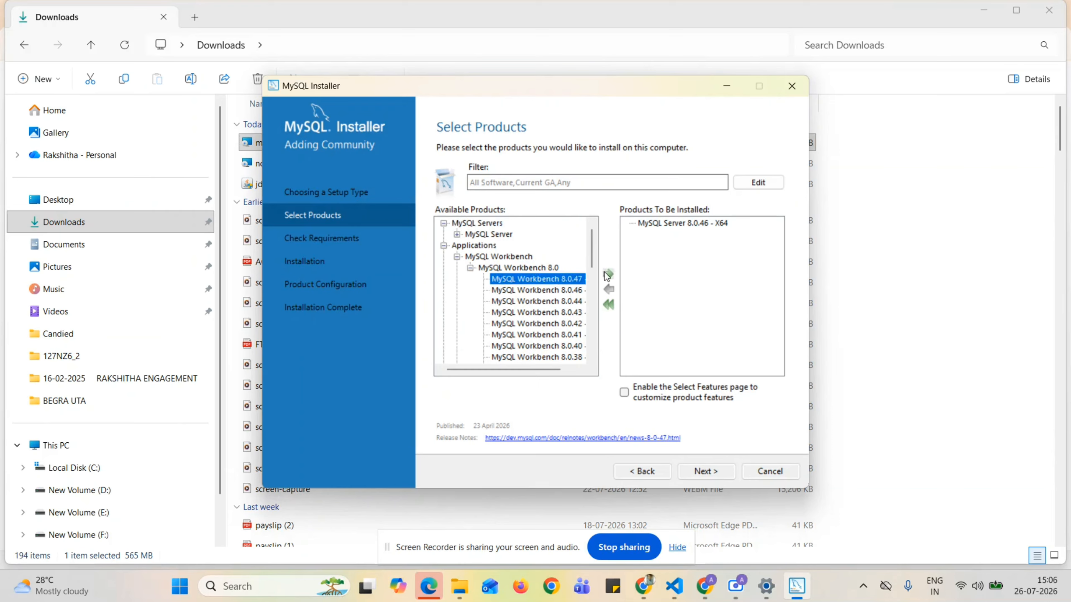
click(607, 275)
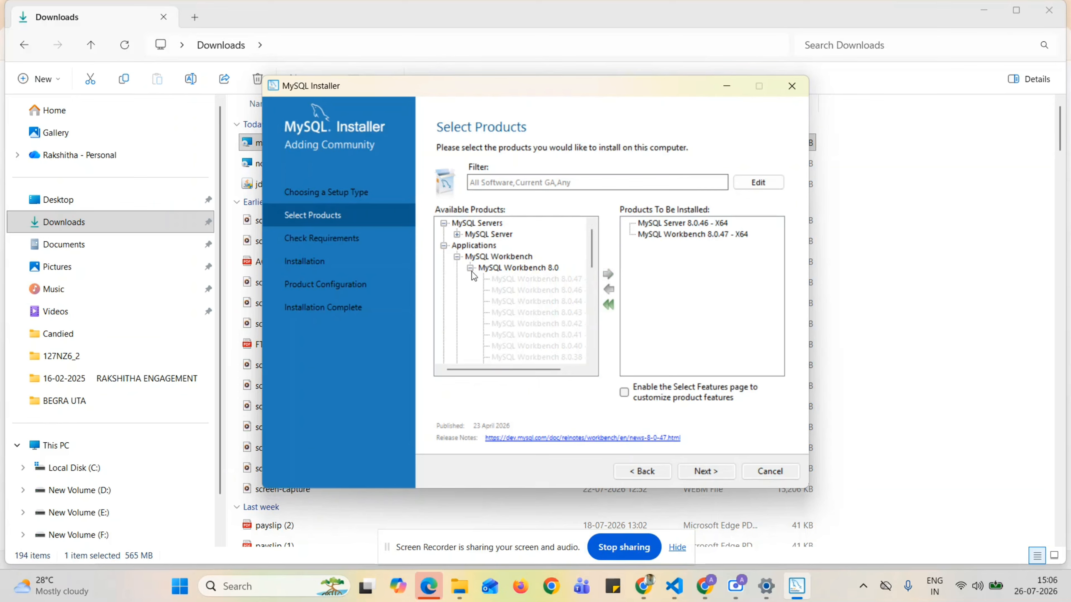
Add MySQL Shell 8.0.46 - X64 to the products to install.
click(457, 257)
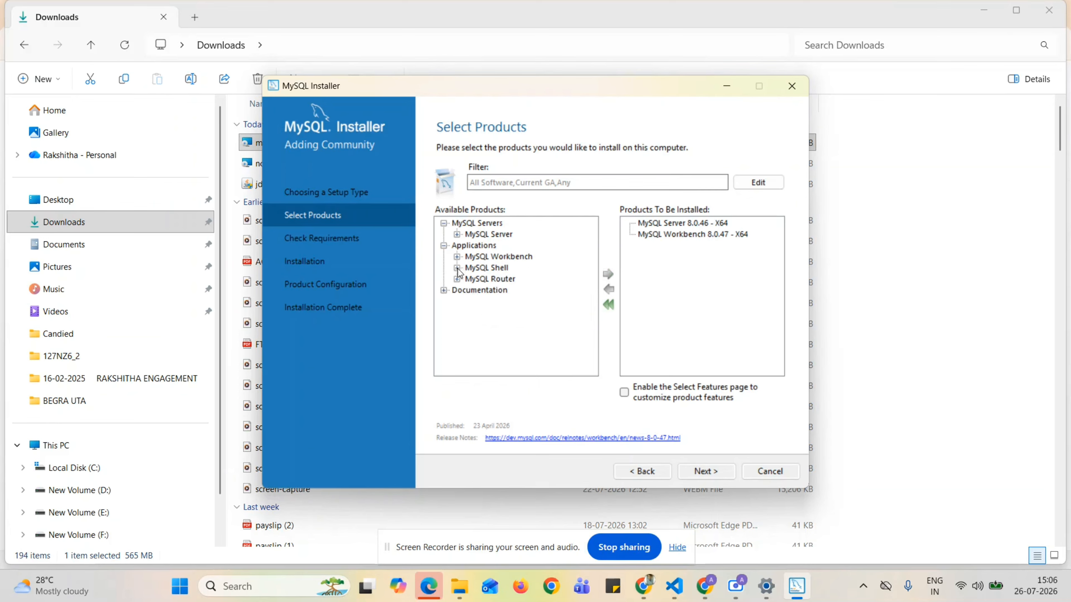
click(457, 268)
click(471, 279)
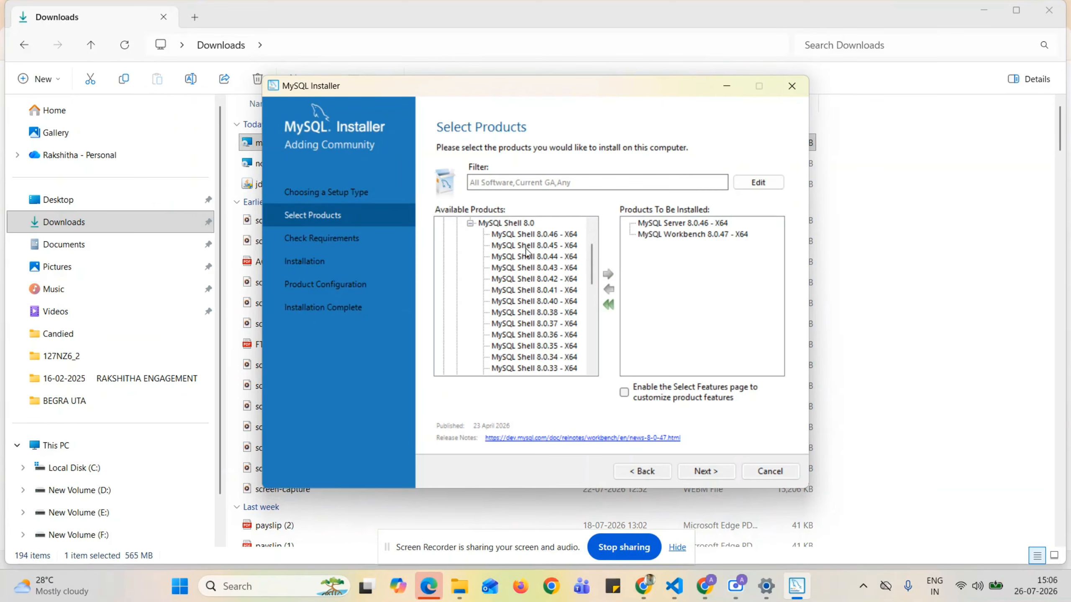
click(527, 234)
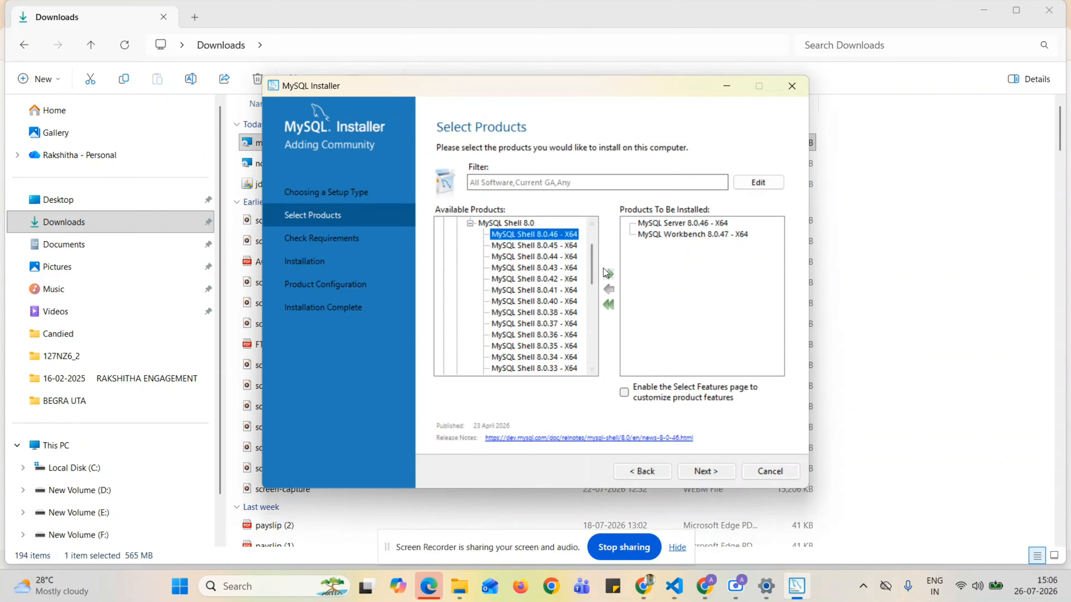
click(610, 276)
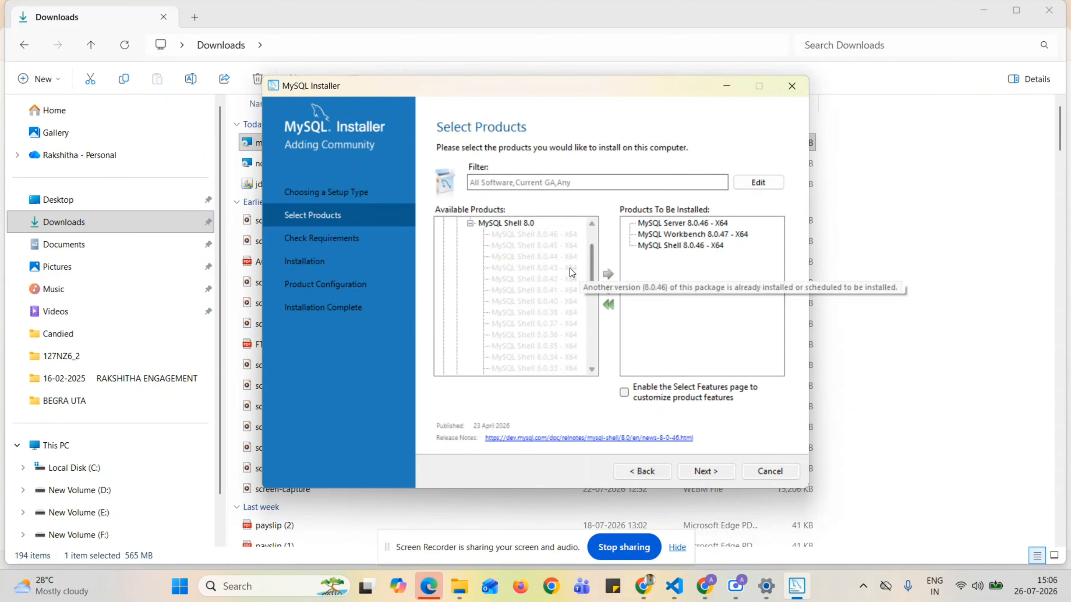
Accept the license and install the required Visual C++ 2019 Redistributable (x64).
click(721, 477)
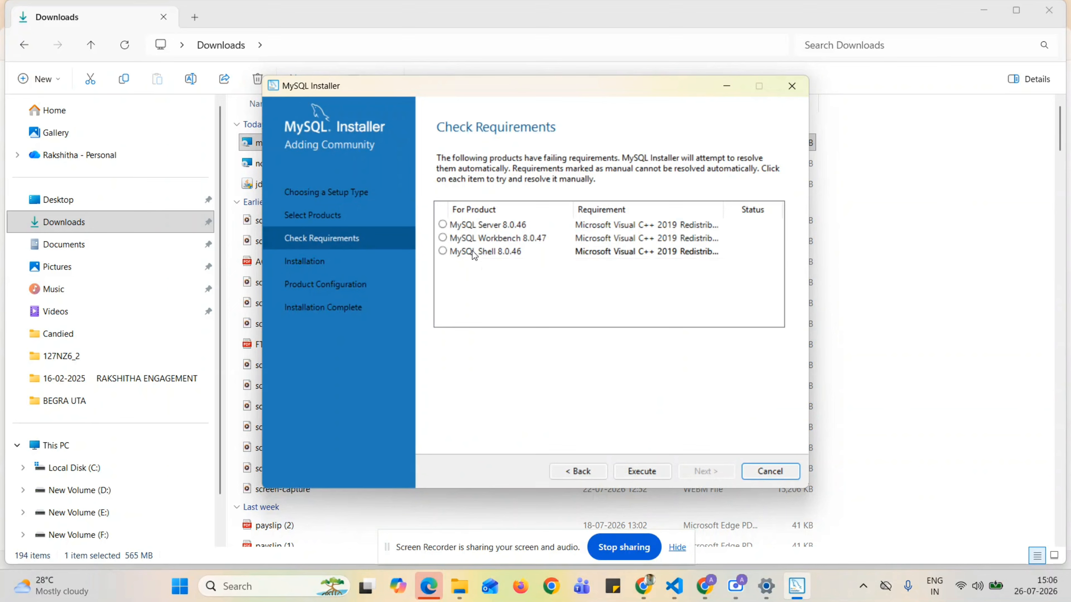
click(447, 230)
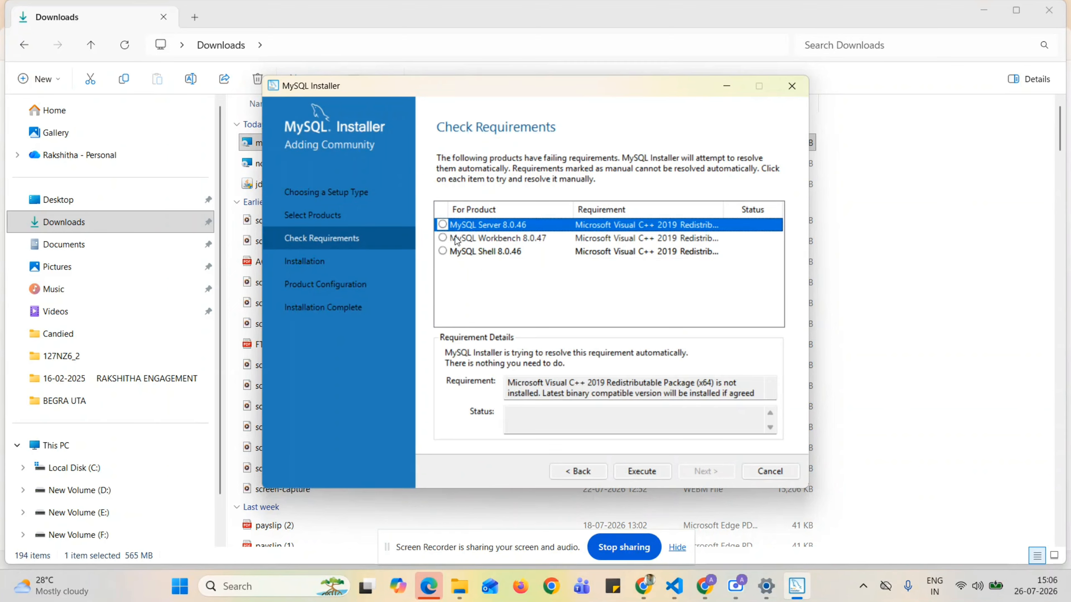
click(657, 473)
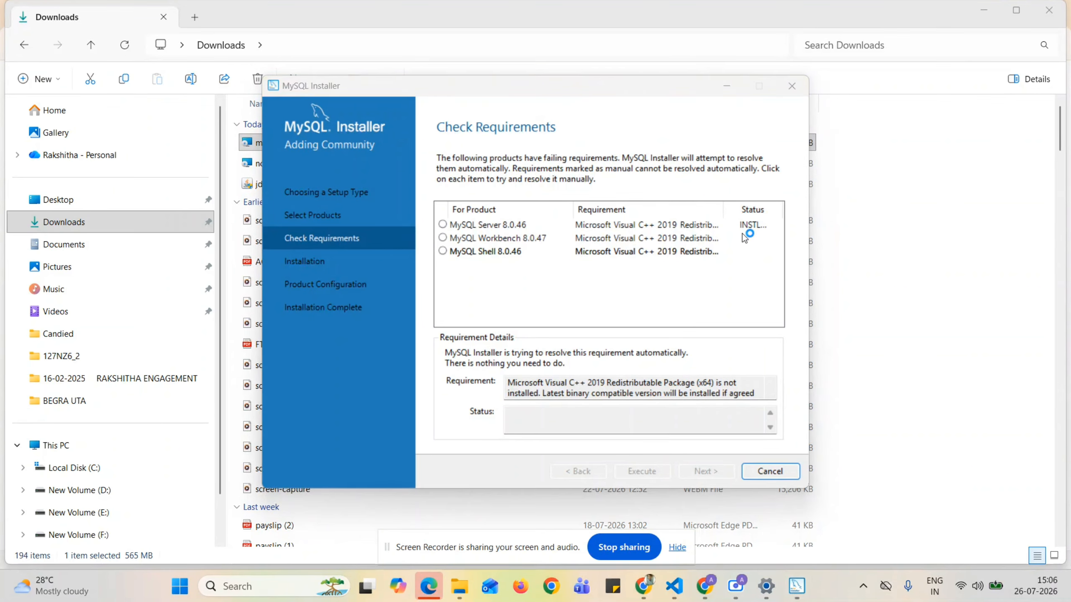
click(383, 345)
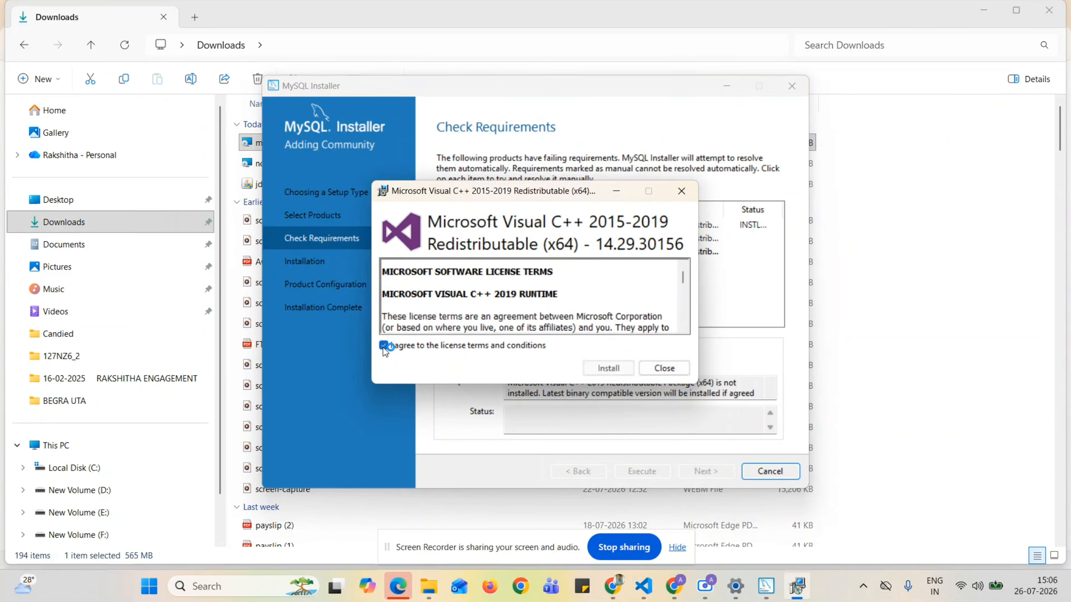
click(611, 369)
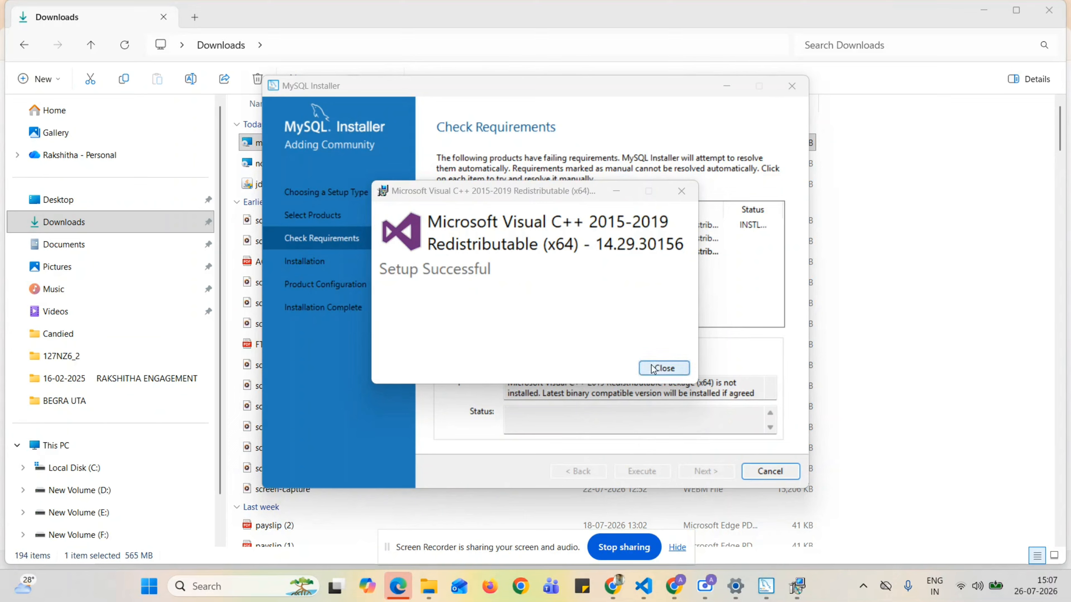
click(660, 368)
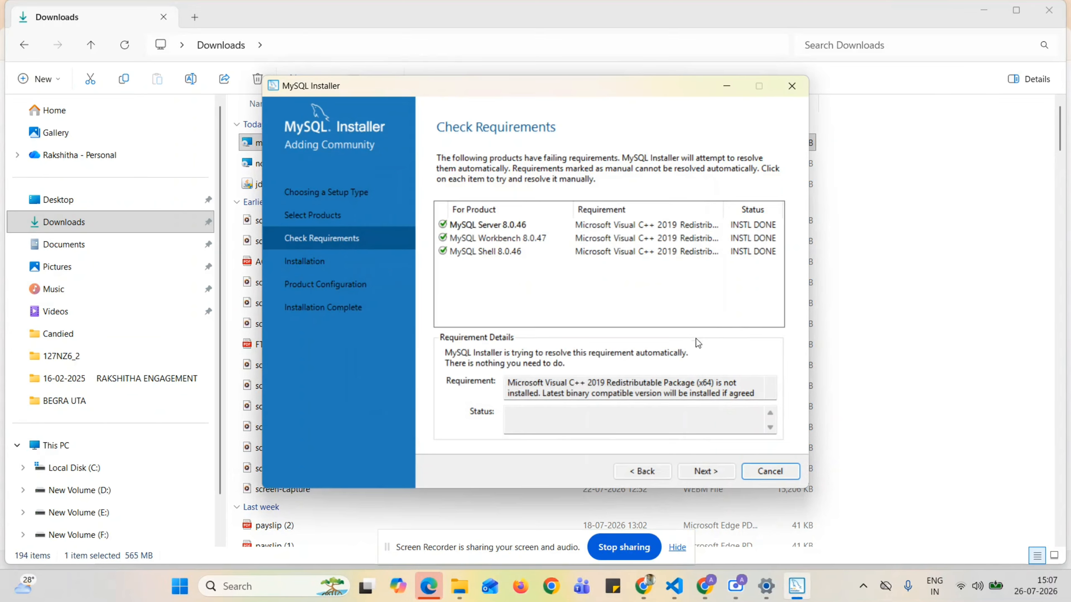
Execute installation of Server 8.0.46, Workbench 8.0.47 and Shell 8.0.46, showing the log details.
click(708, 471)
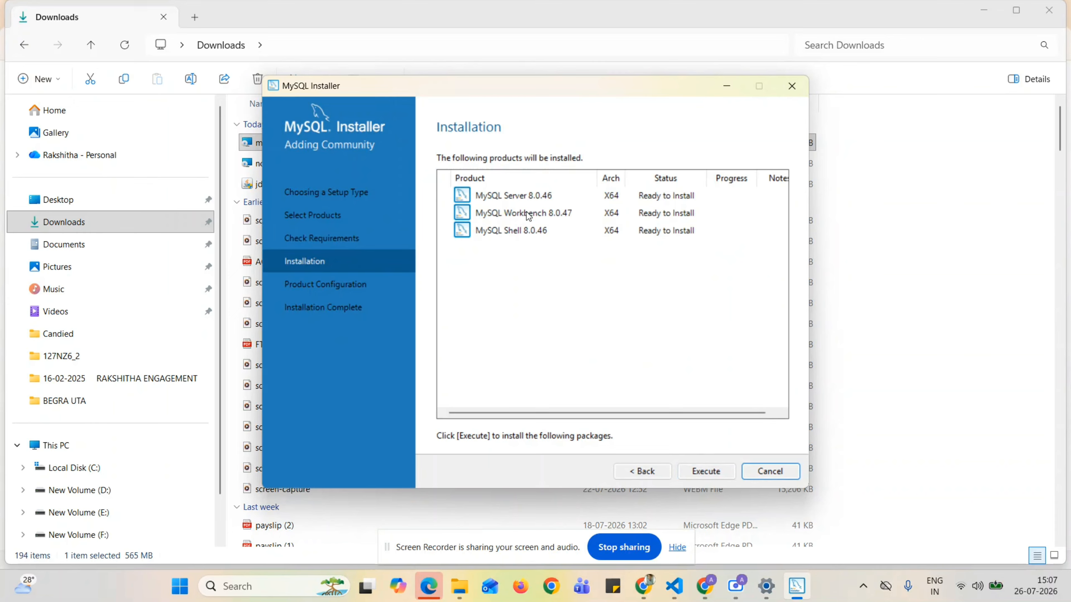
click(680, 473)
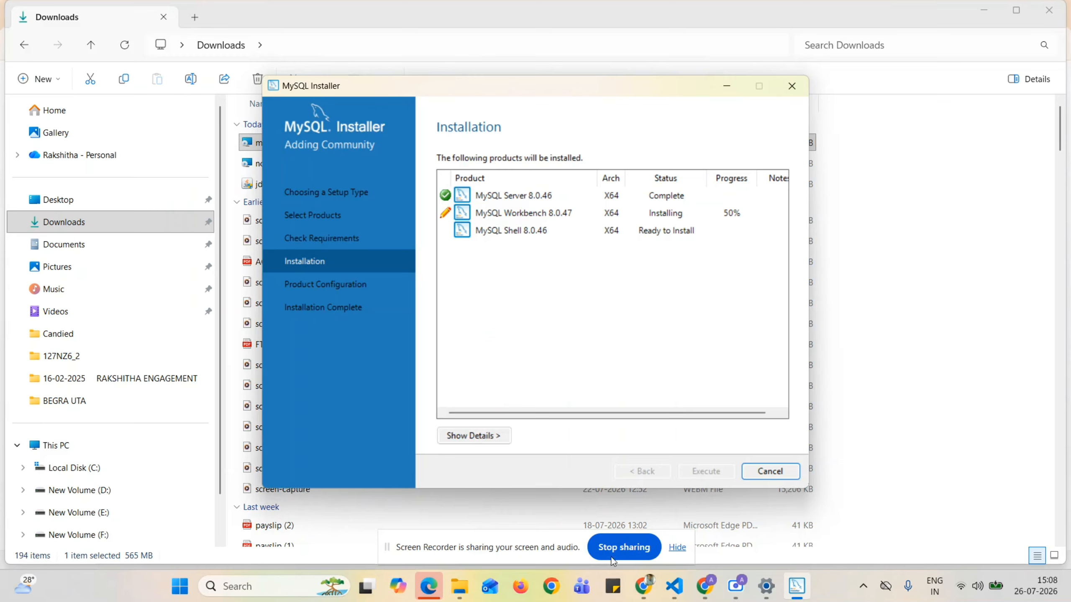
click(491, 434)
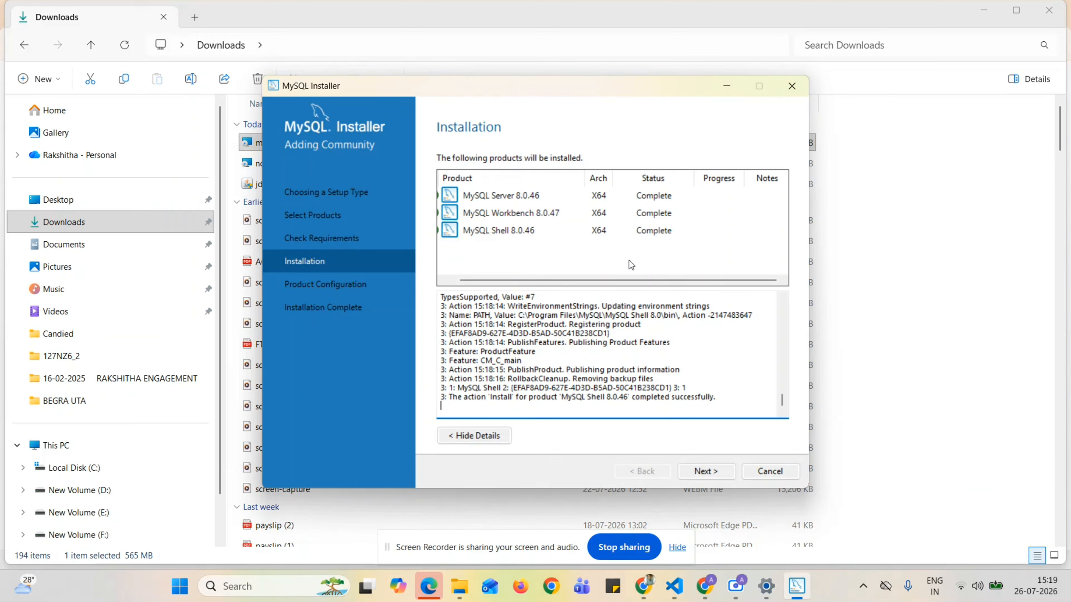
Configure MySQL Server 8.0.46 as a Development Computer on port 3306, keeping the defaults.
click(697, 470)
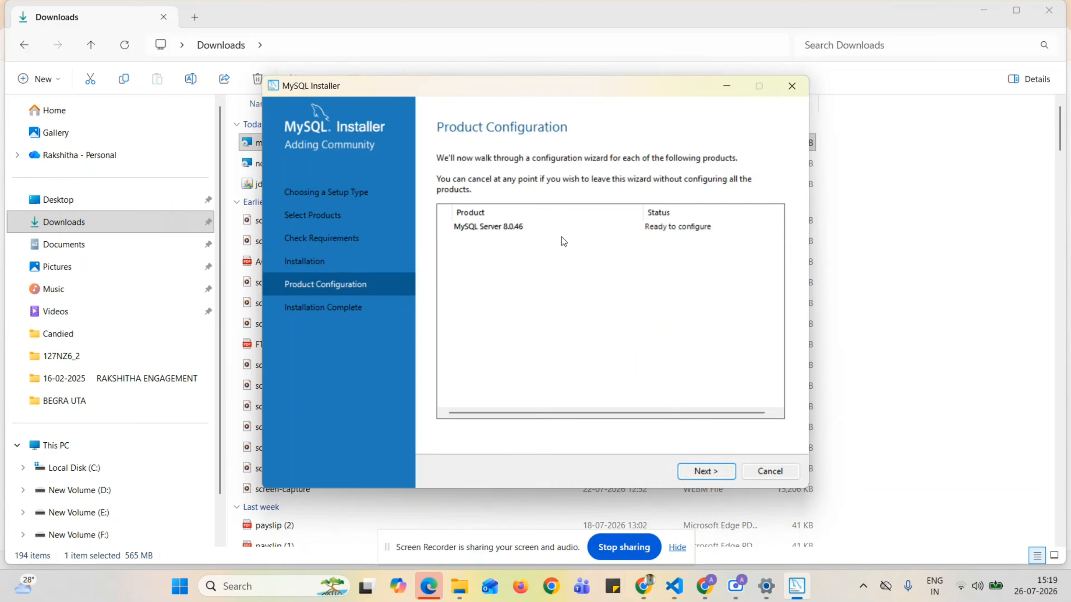
click(707, 472)
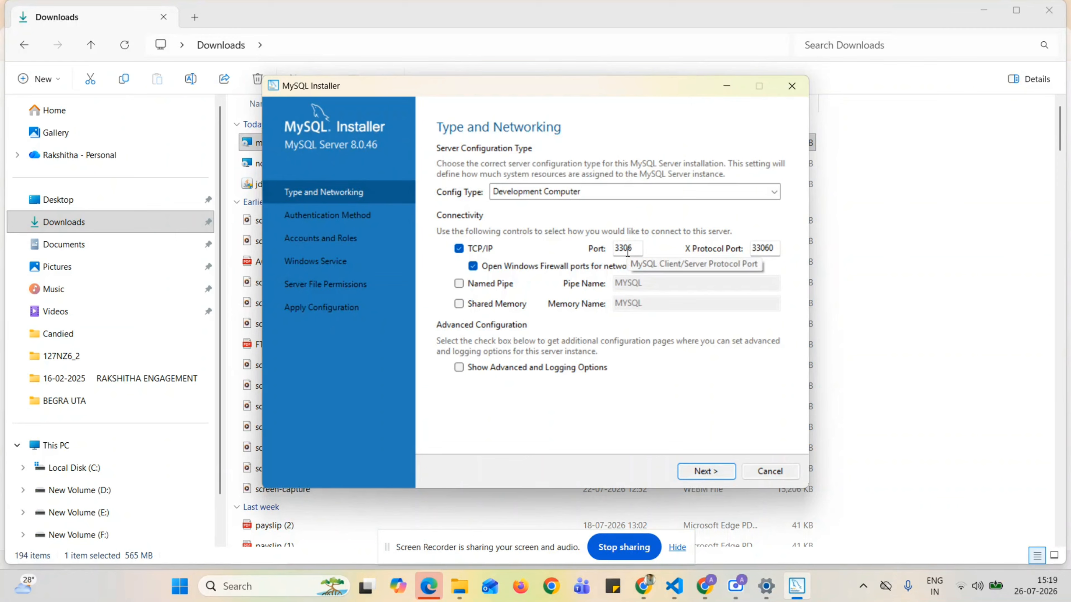
click(706, 472)
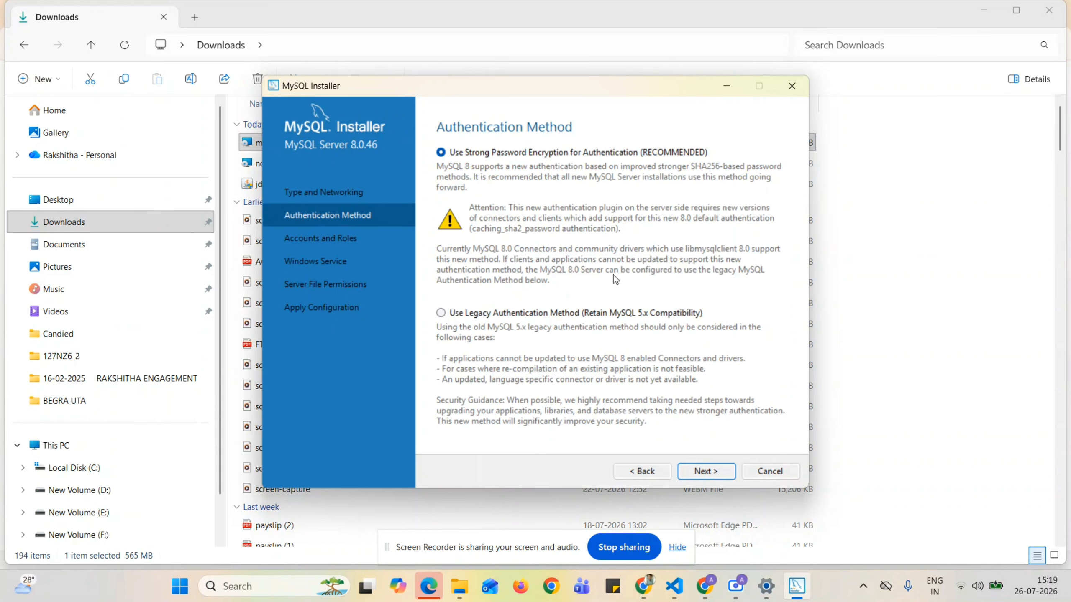
Keep strong password authentication and enter the root account password.
click(693, 470)
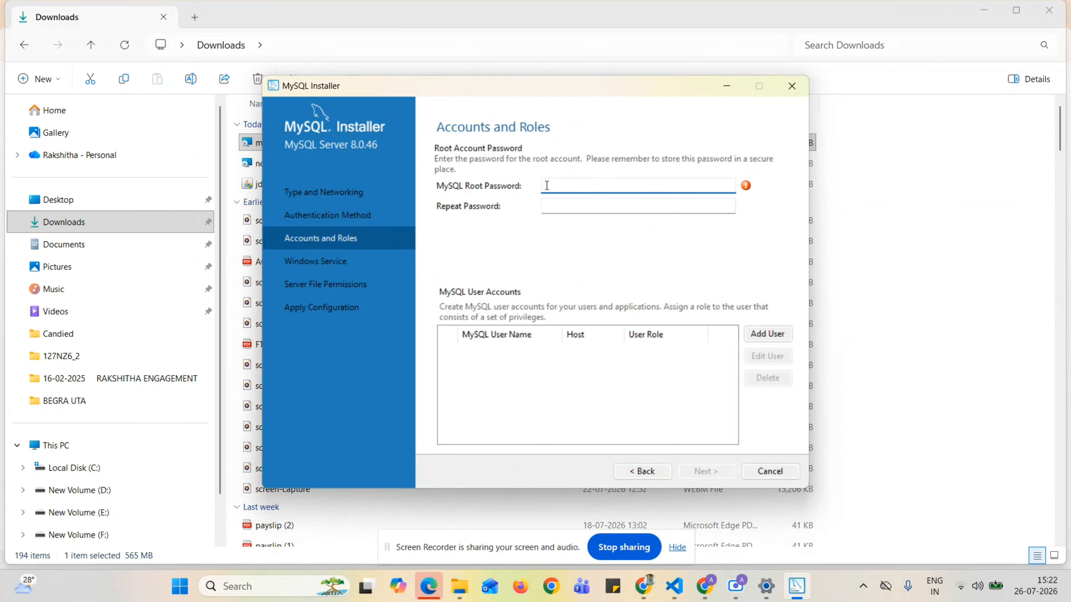
text(••••••••)
click(547, 205)
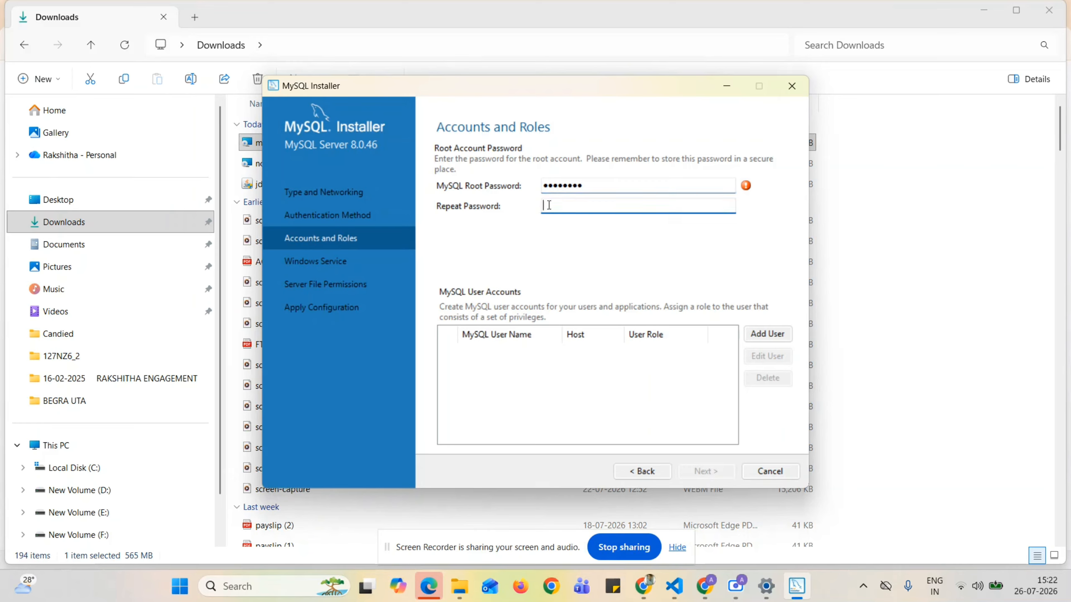
text(•••••••••)
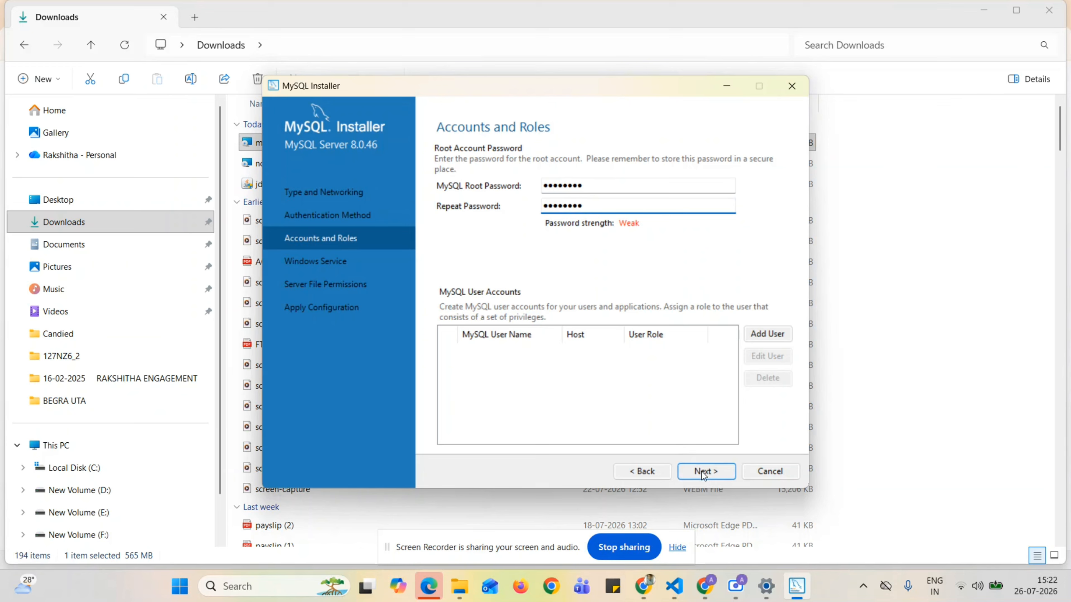
Add user 'admin' with the DB Admin role, entering and confirming its password.
click(763, 337)
text(admin)
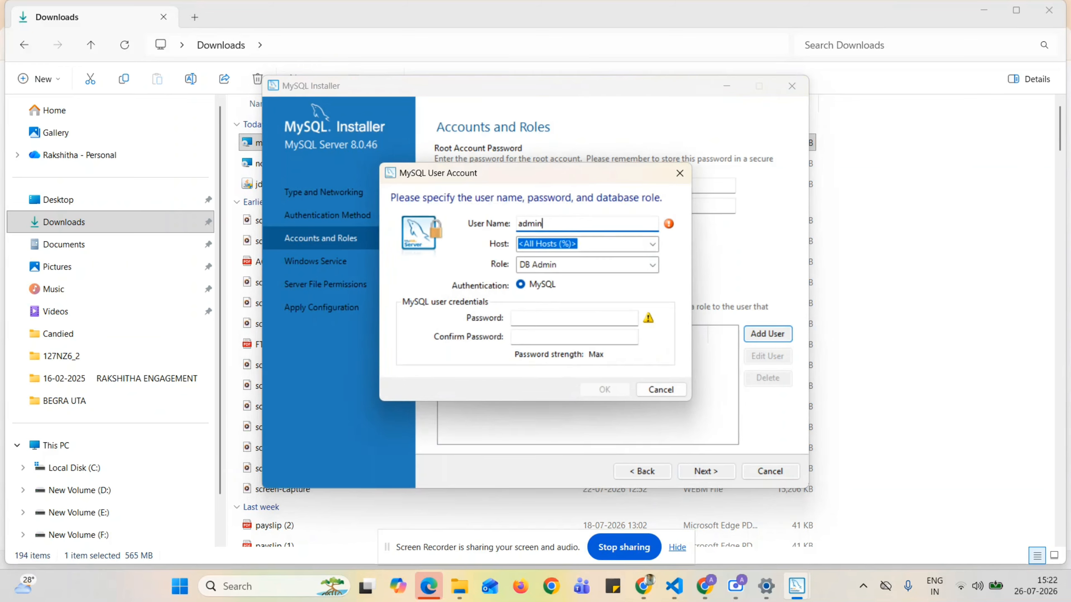
click(531, 318)
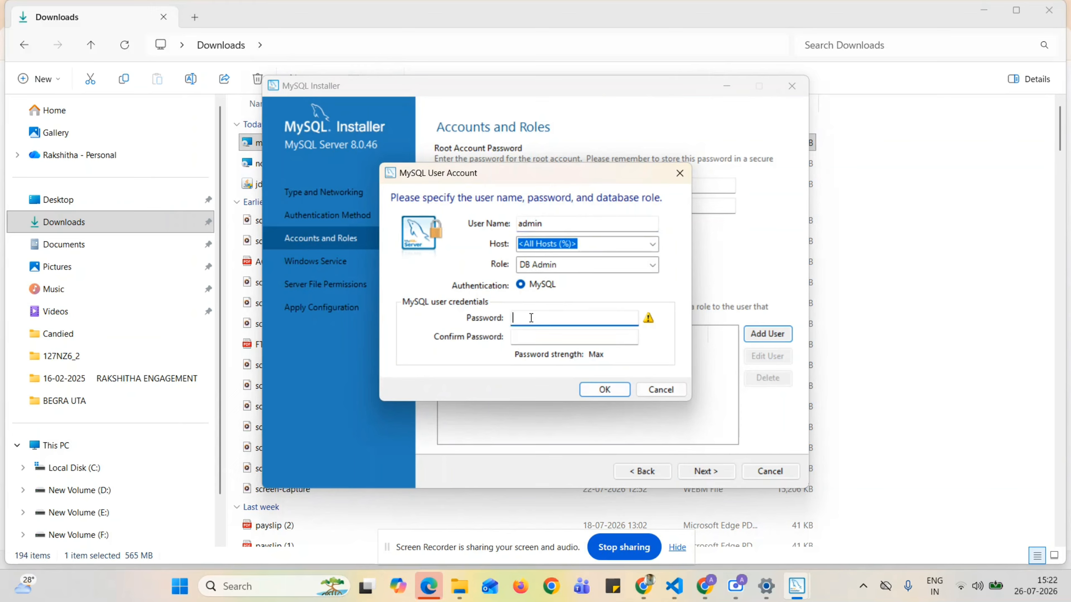
text(••••••••)
key(Tab)
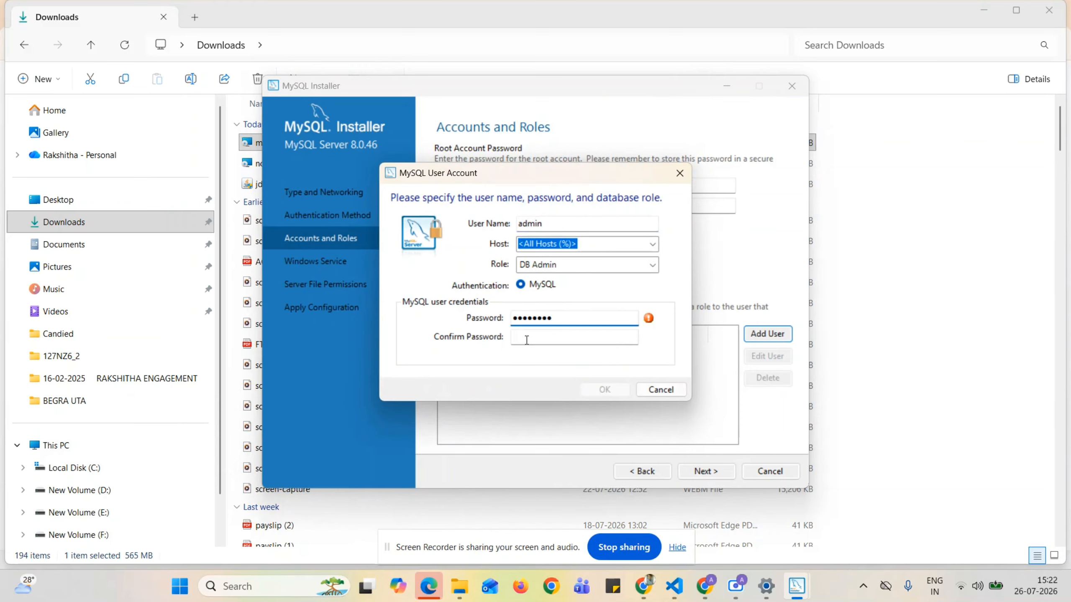
text(•••••••••)
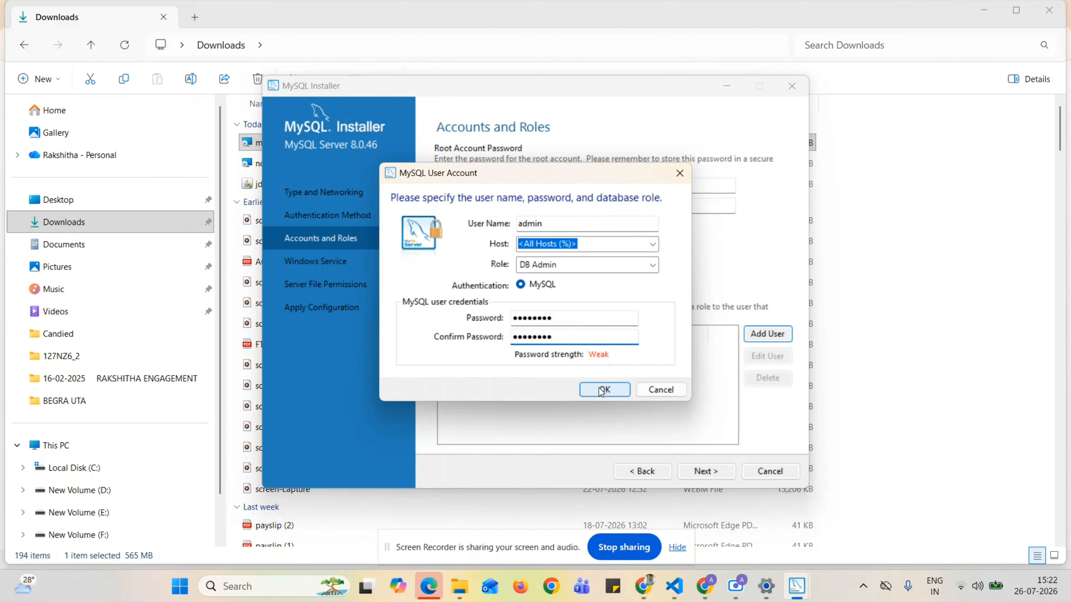
click(602, 390)
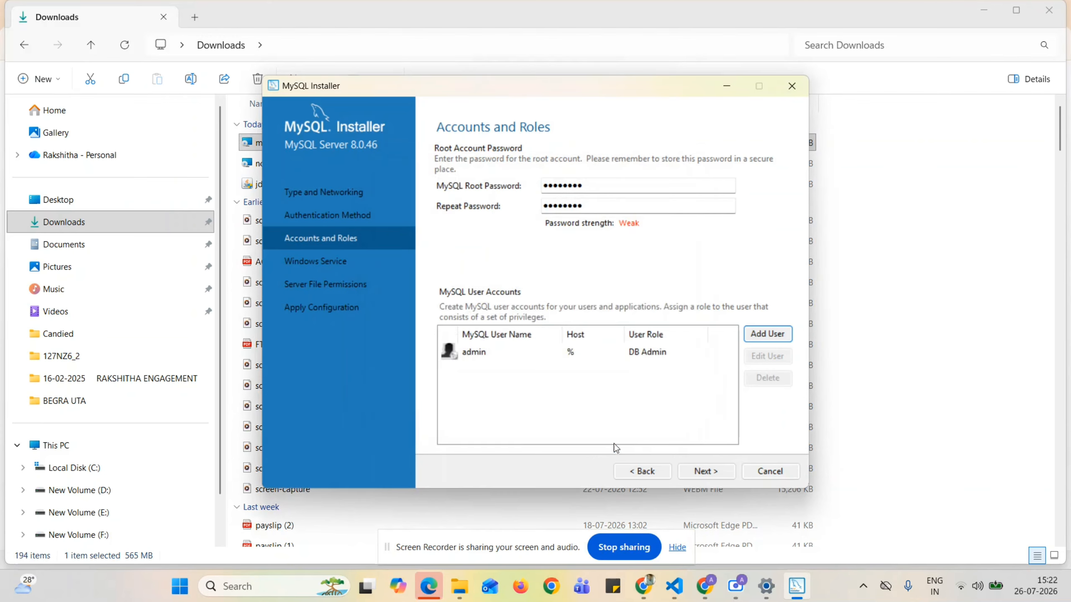
Keep the MySQL80 Windows service and default data folder permissions to reach Apply Configuration.
click(693, 470)
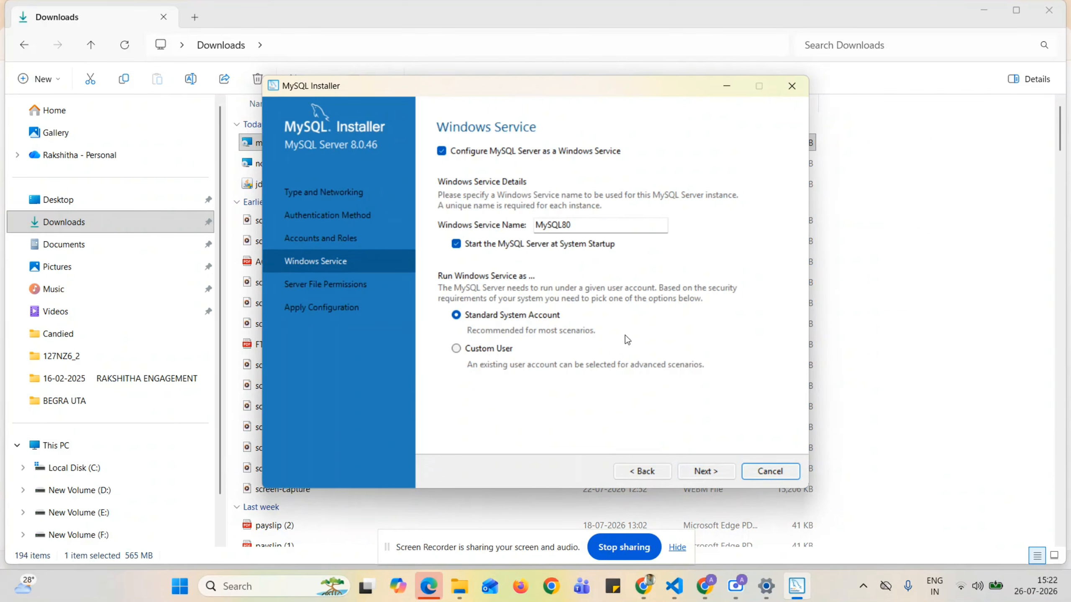
click(695, 475)
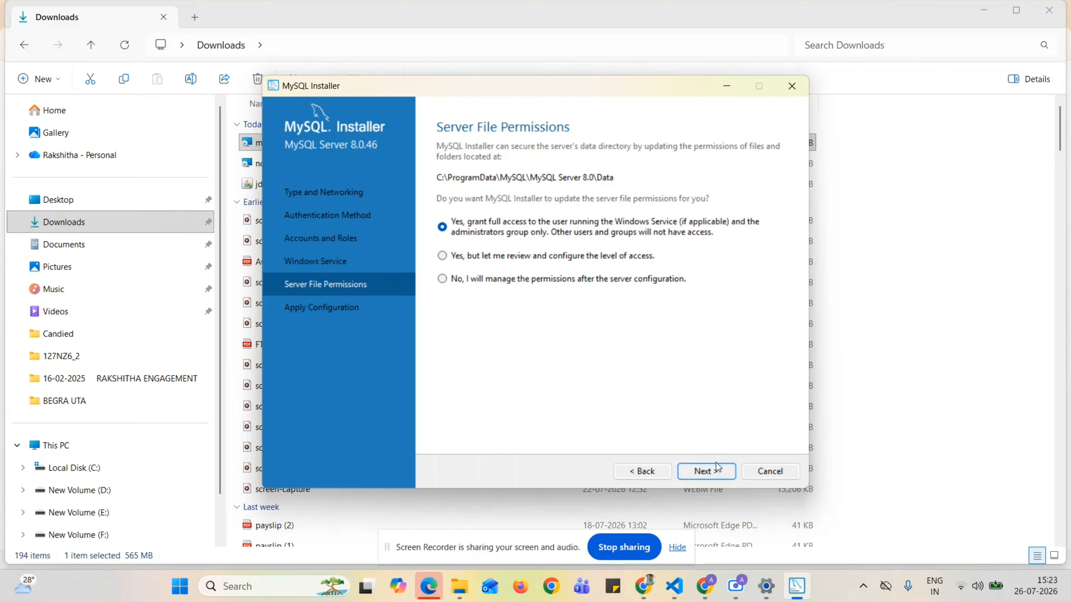
click(705, 473)
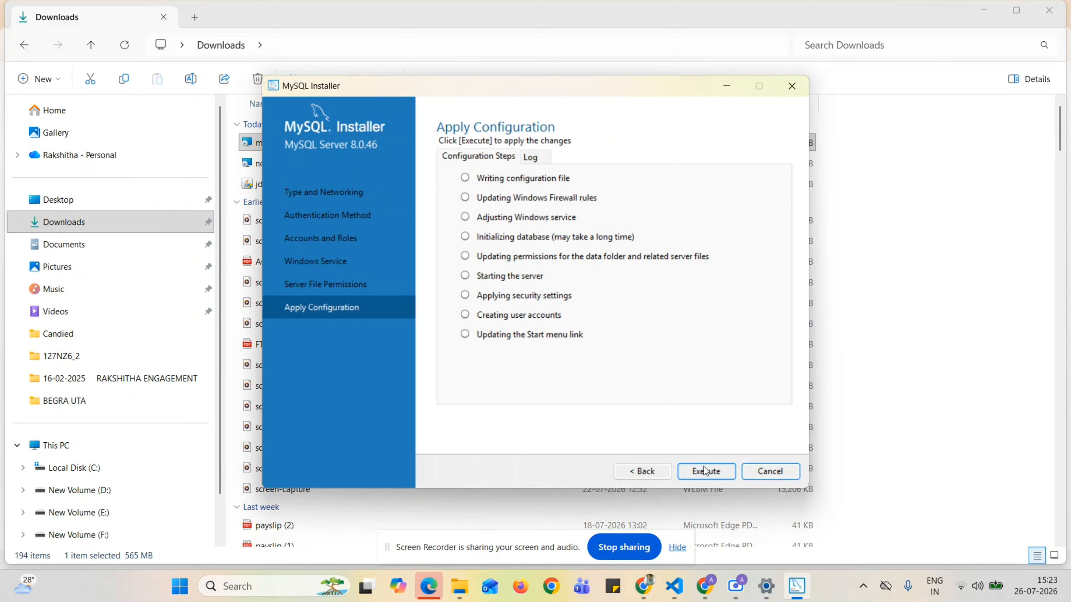
Run all nine server configuration steps for MySQL Server 8.0.46, then close the wizard.
click(716, 476)
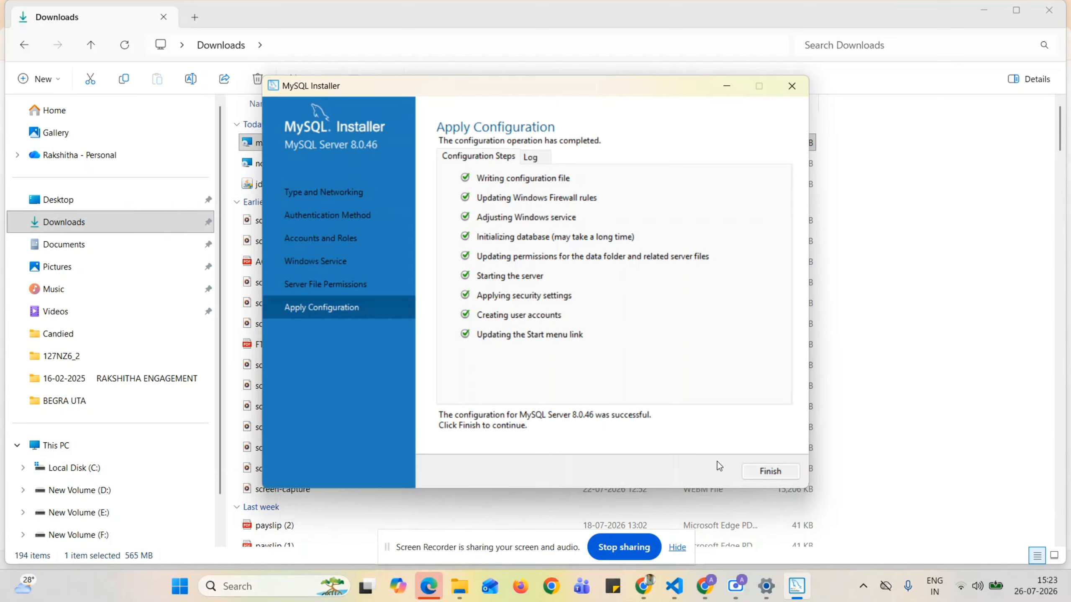
click(755, 476)
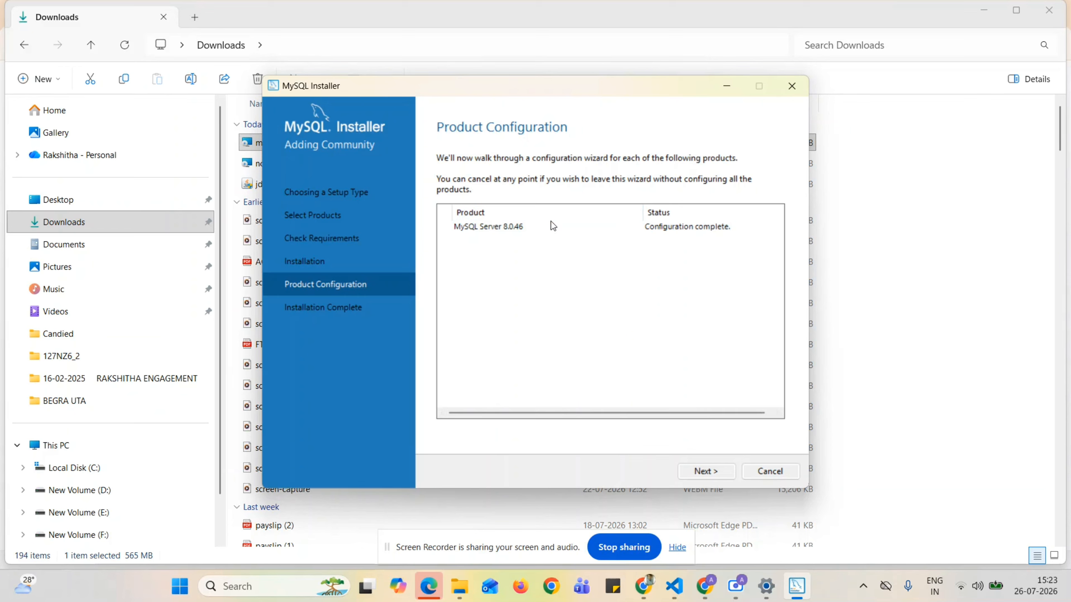
Finish the installer with Start Workbench and Shell left ticked so both launch.
click(714, 471)
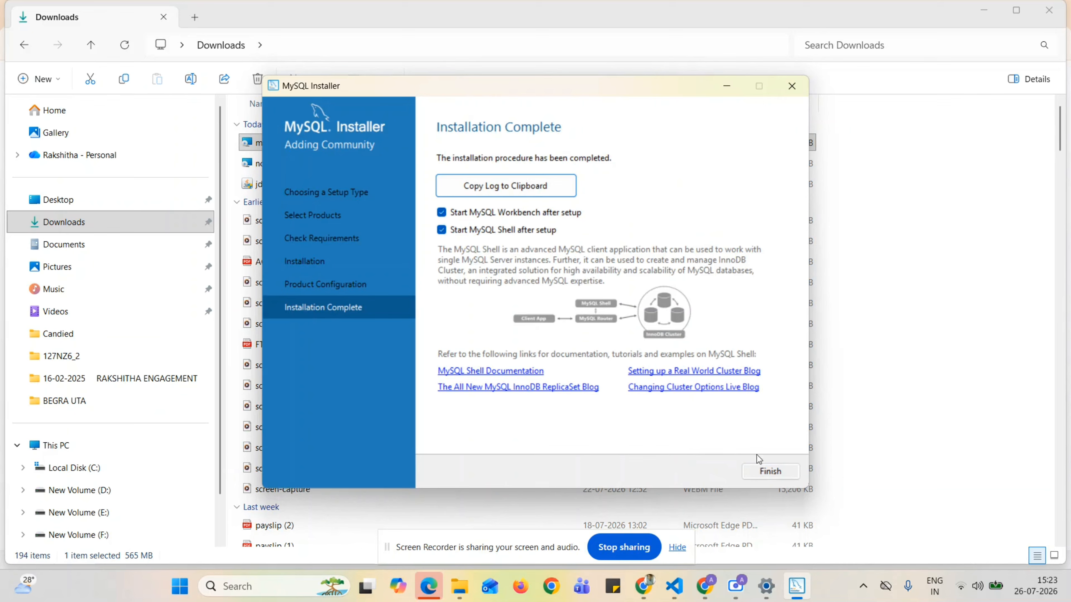
click(770, 472)
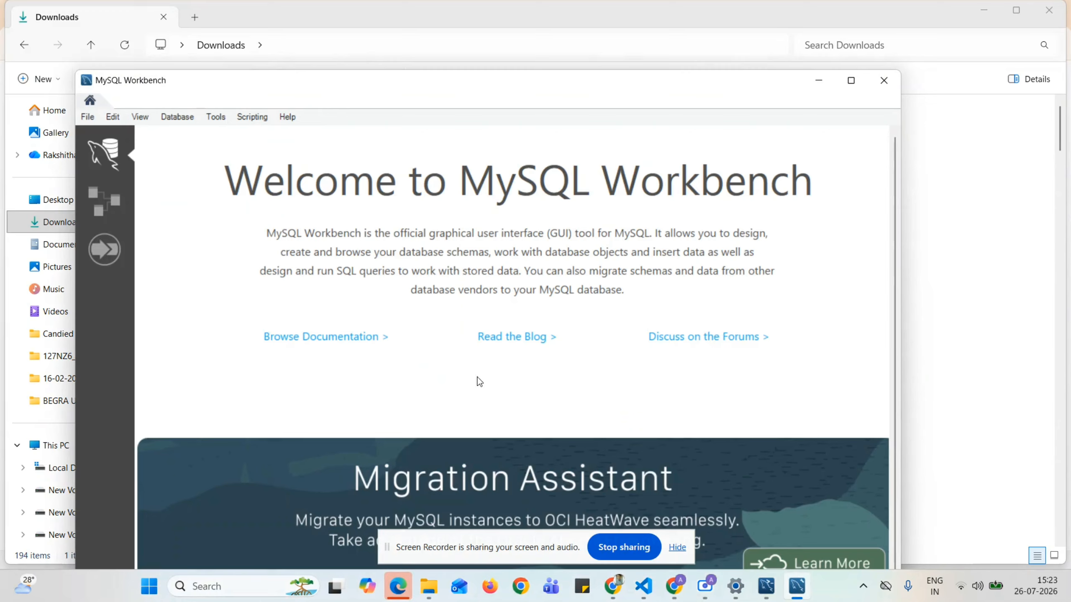
Maximize Workbench, connect to Local instance MySQL80 with the root password, and select the empty Query 1 editor.
double_click(286, 99)
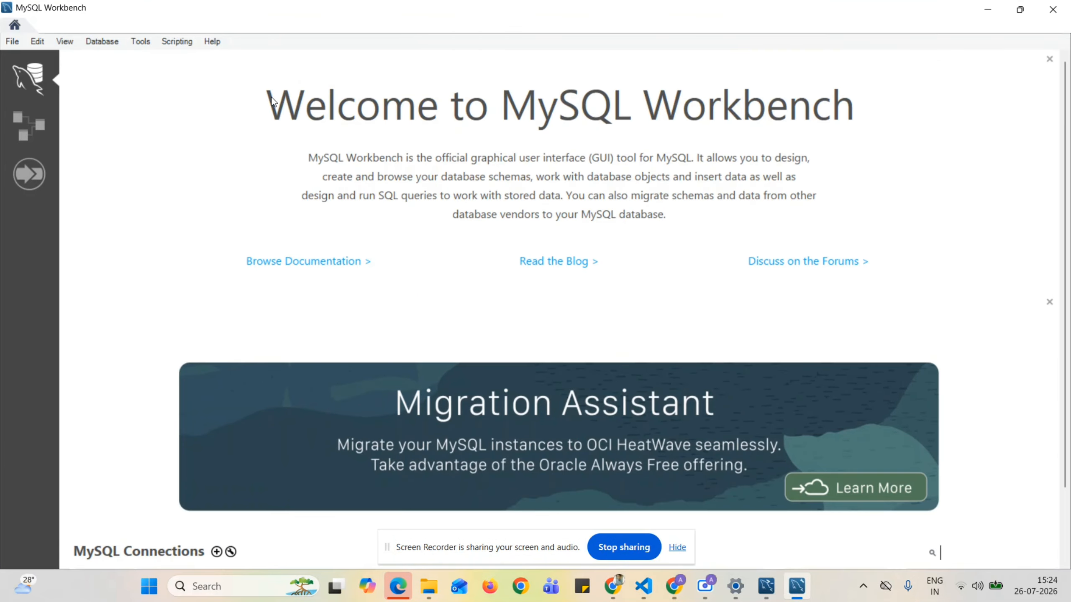
scroll(183, 545, down, 2)
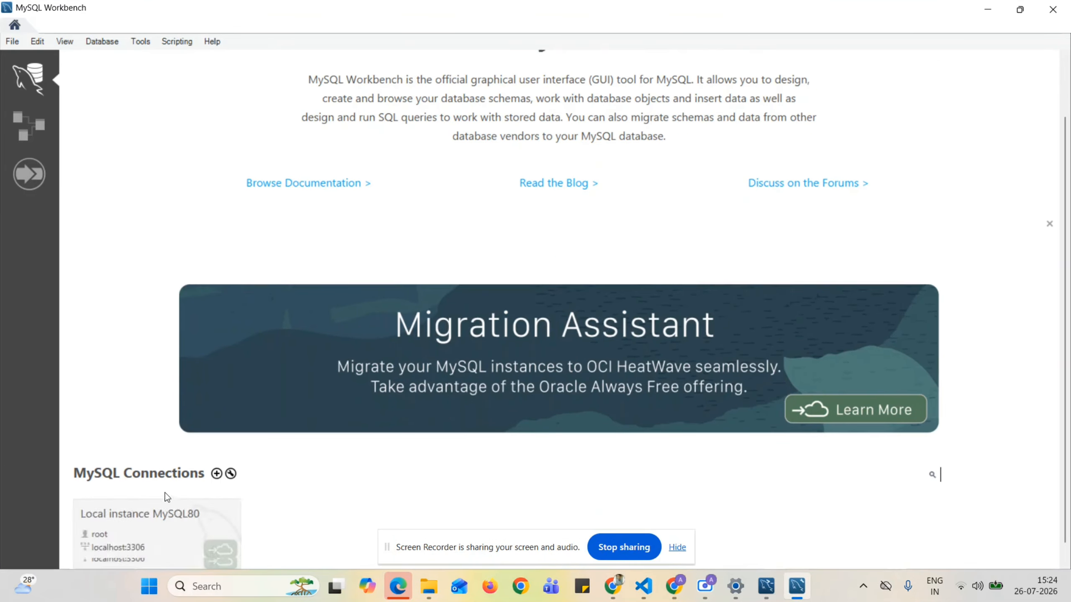
click(156, 511)
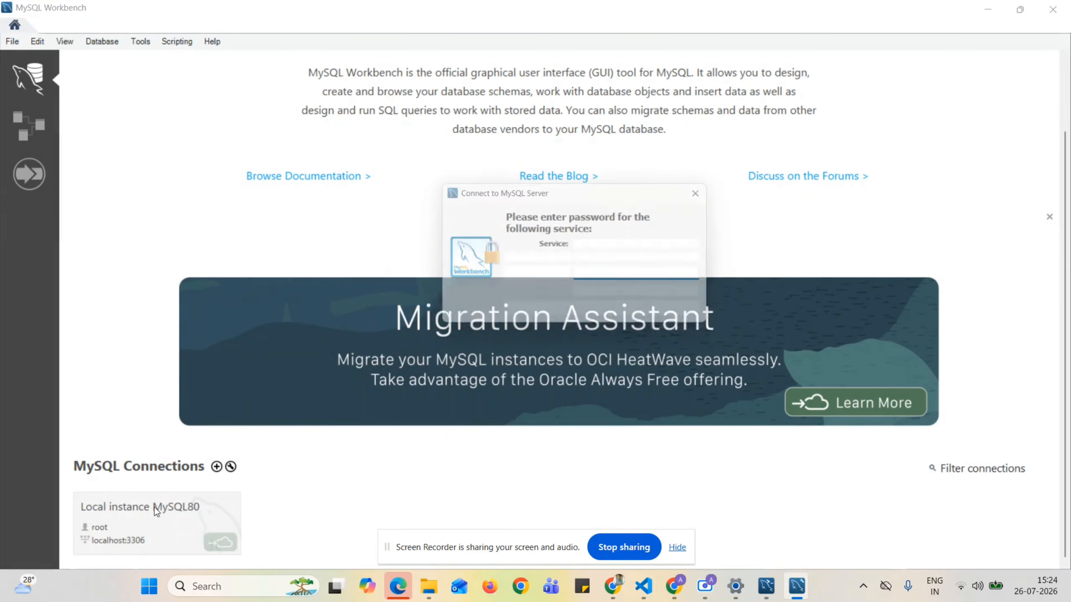
text(********)
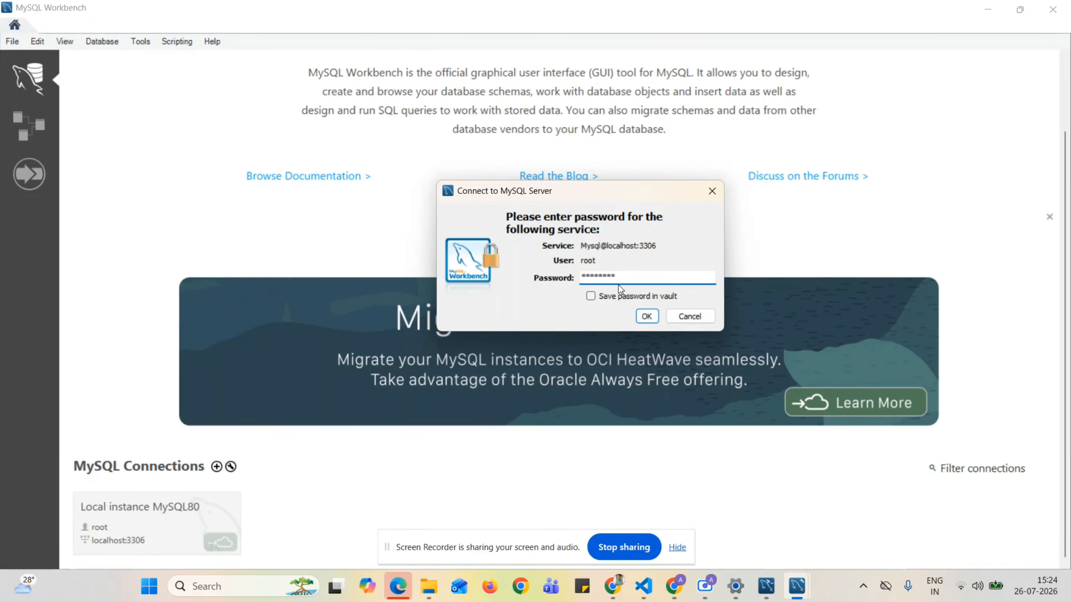
click(646, 316)
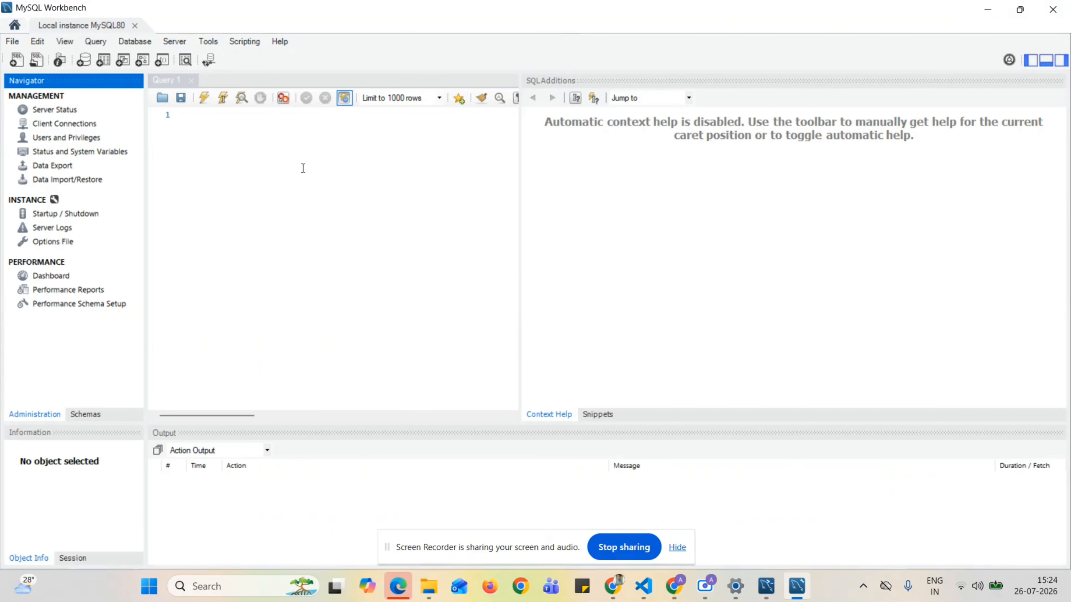
click(206, 136)
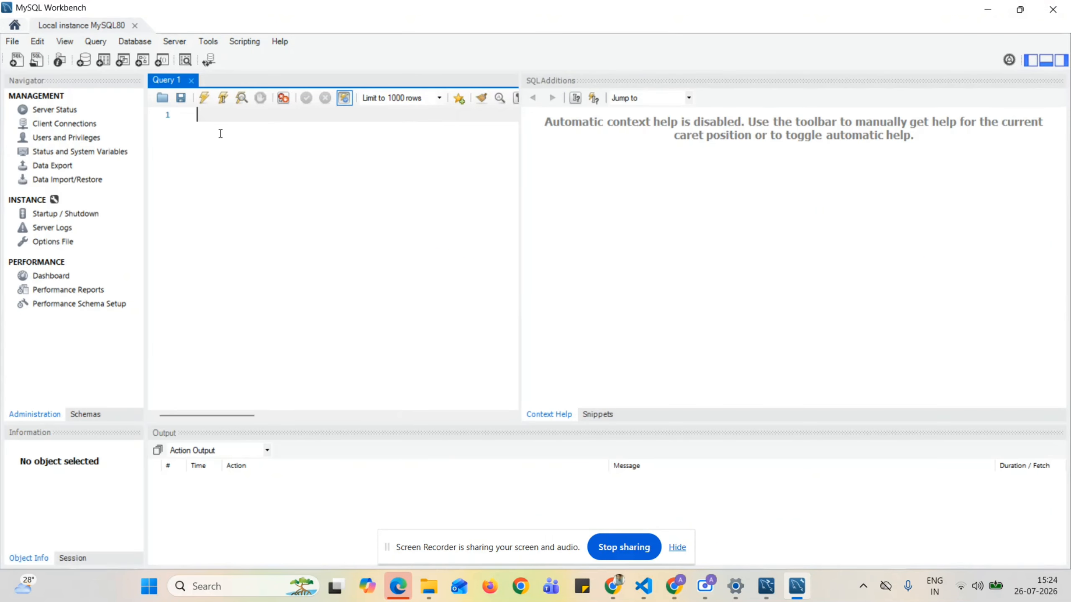